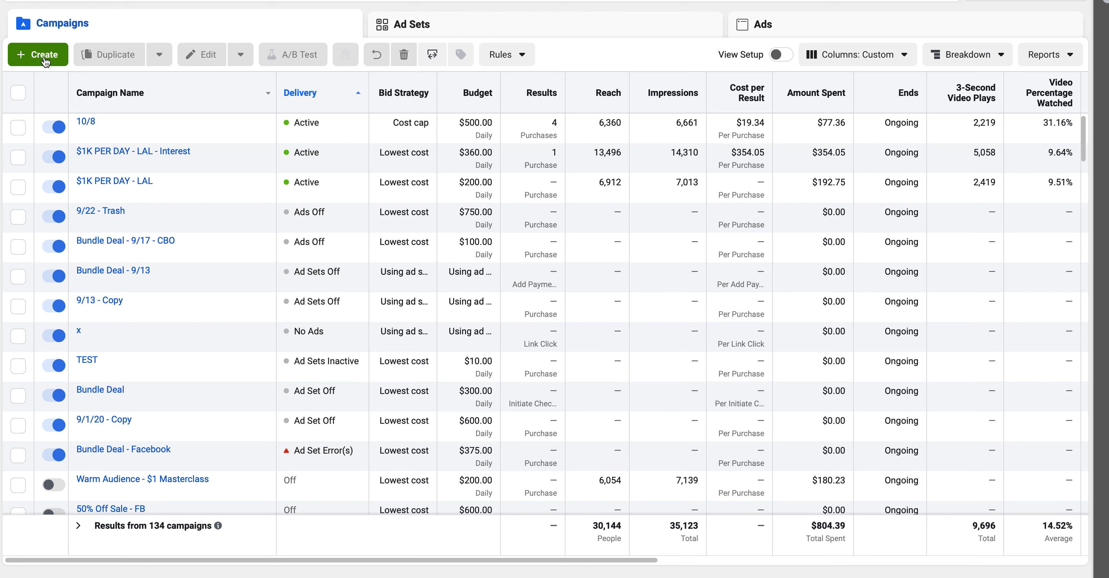
Start a new campaign with the Messages objective.
click(46, 62)
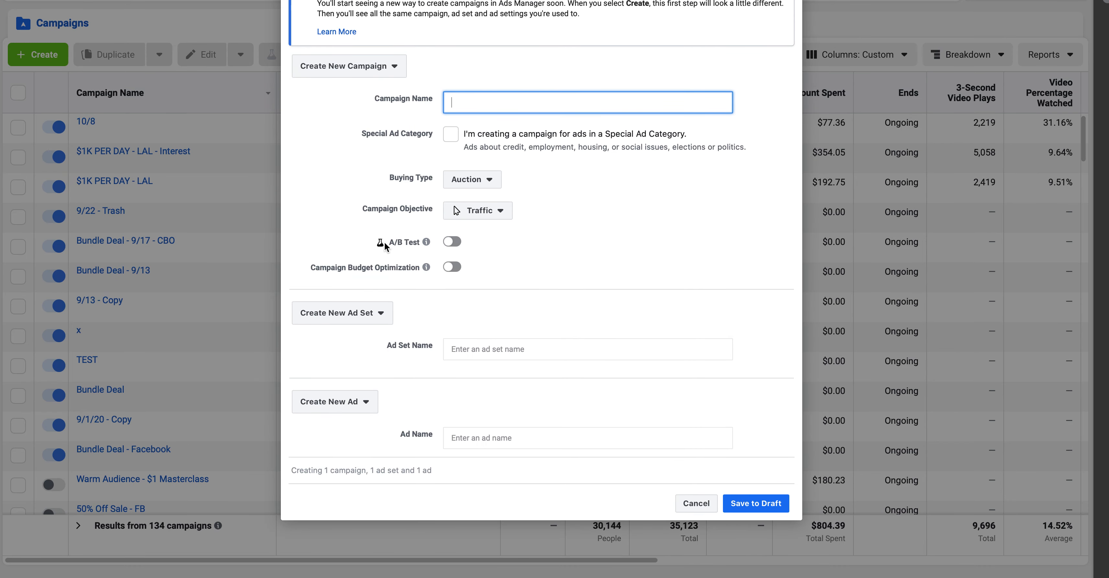
click(493, 215)
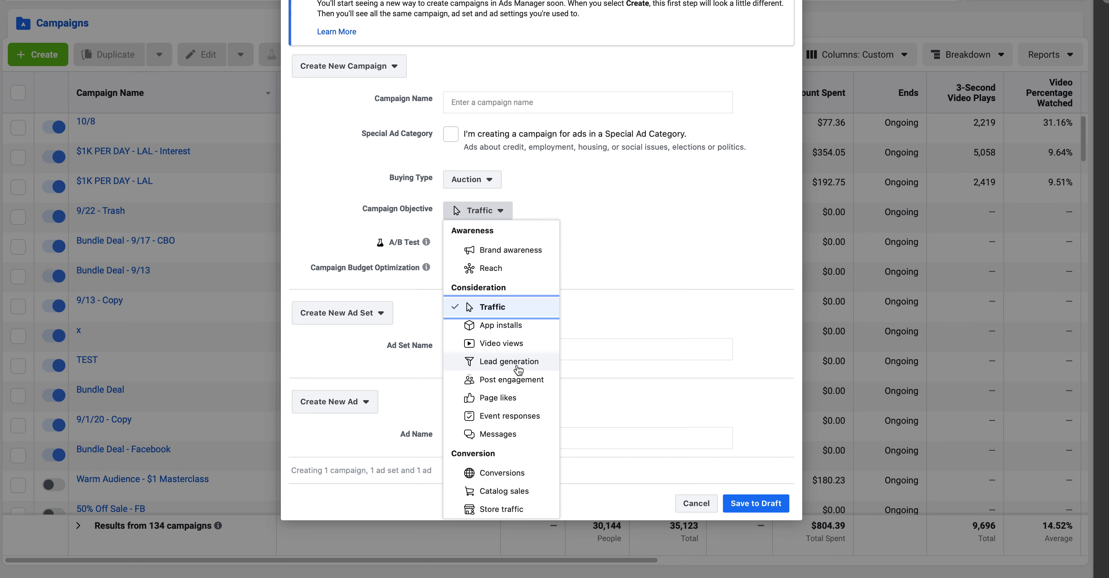
click(501, 439)
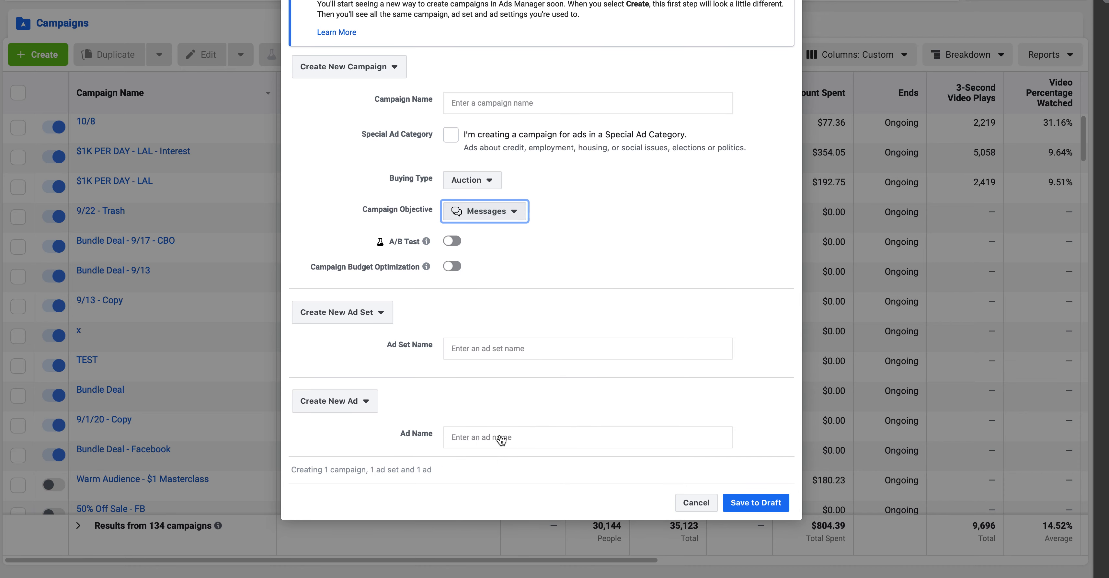
Name the campaign 'Local Lash' and the ad set and ad 'x', then save as a draft.
click(512, 102)
text(Loc)
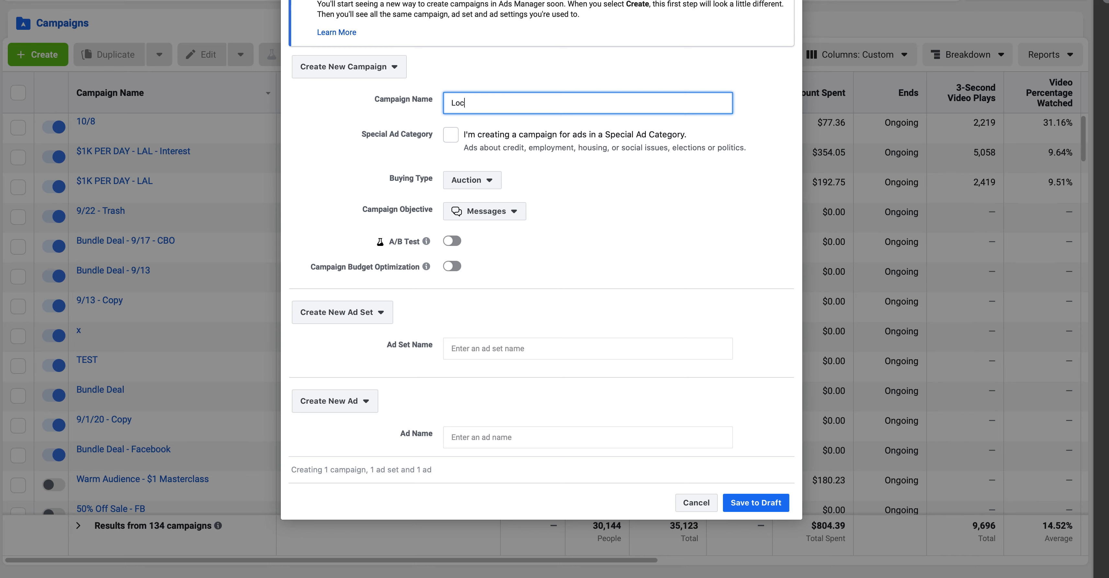
text(al Lash)
click(493, 345)
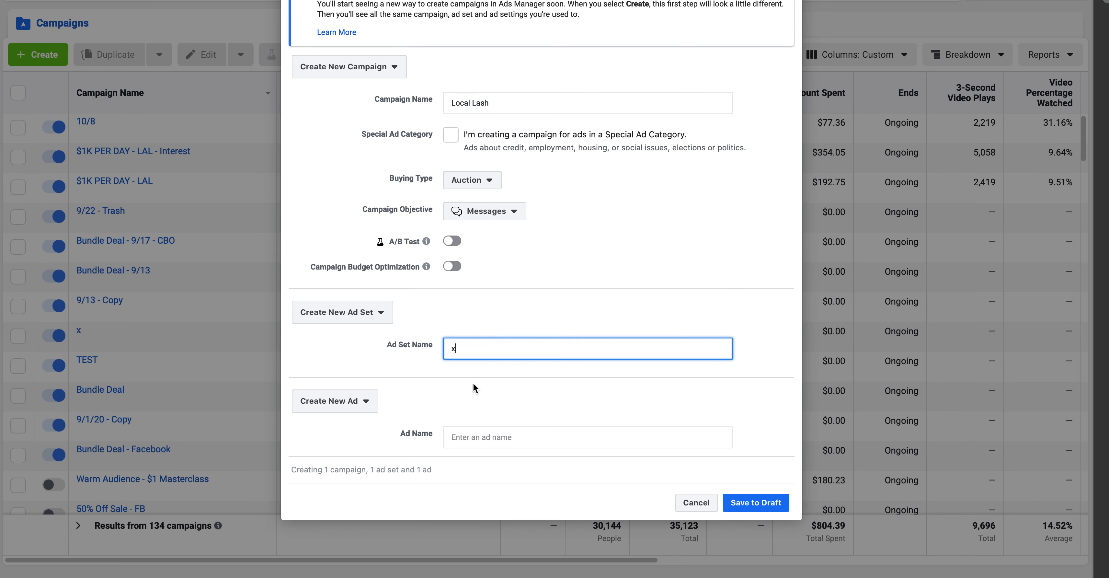
click(461, 432)
text(x)
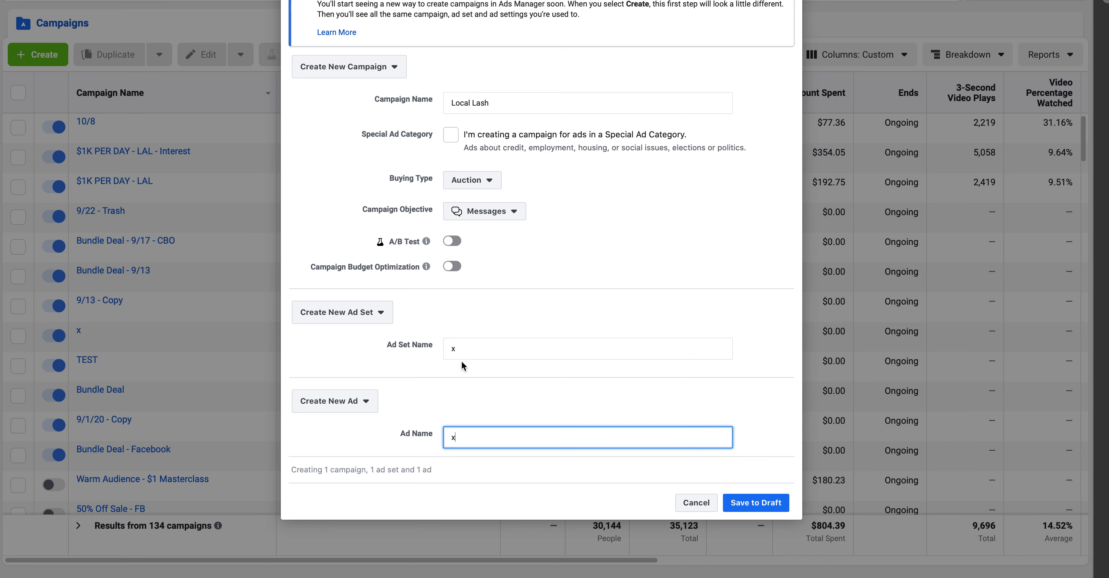
click(759, 504)
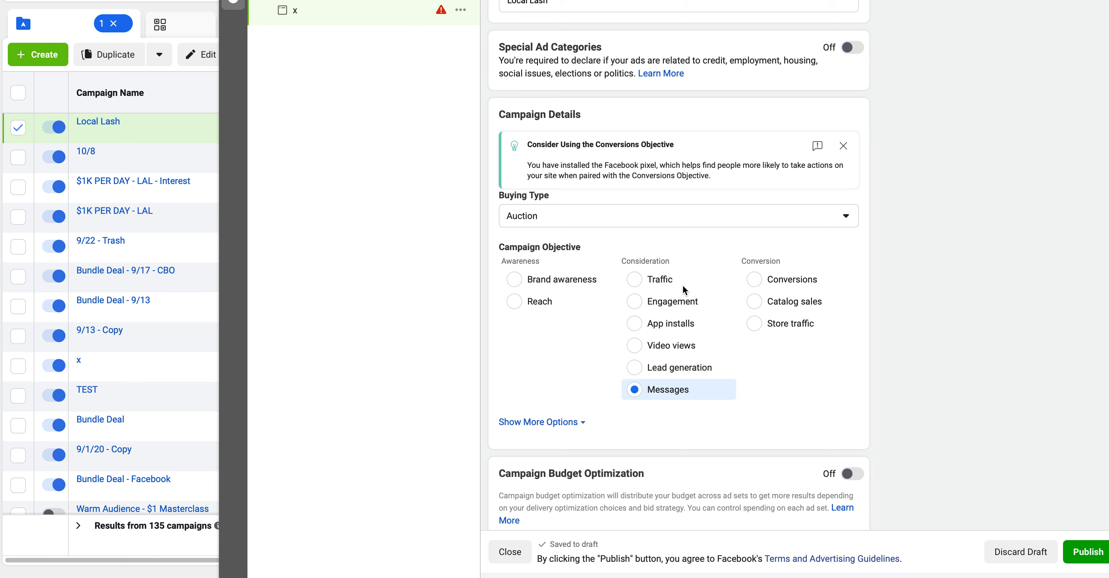
Switch Campaign Budget Optimization on for the Local Lash campaign.
scroll(682, 285, down, 1)
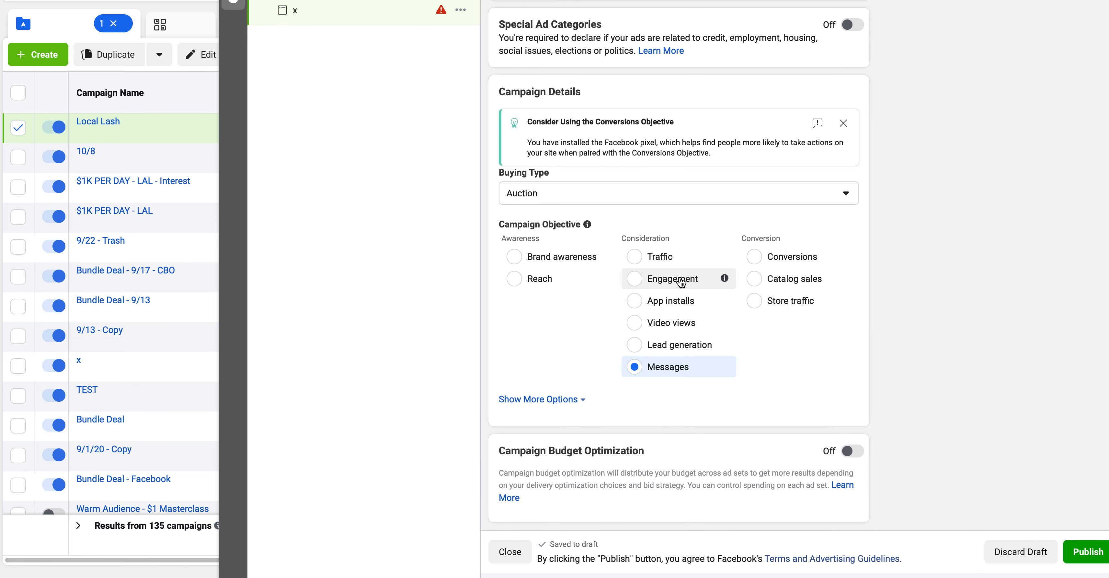
mouse_move(725, 365)
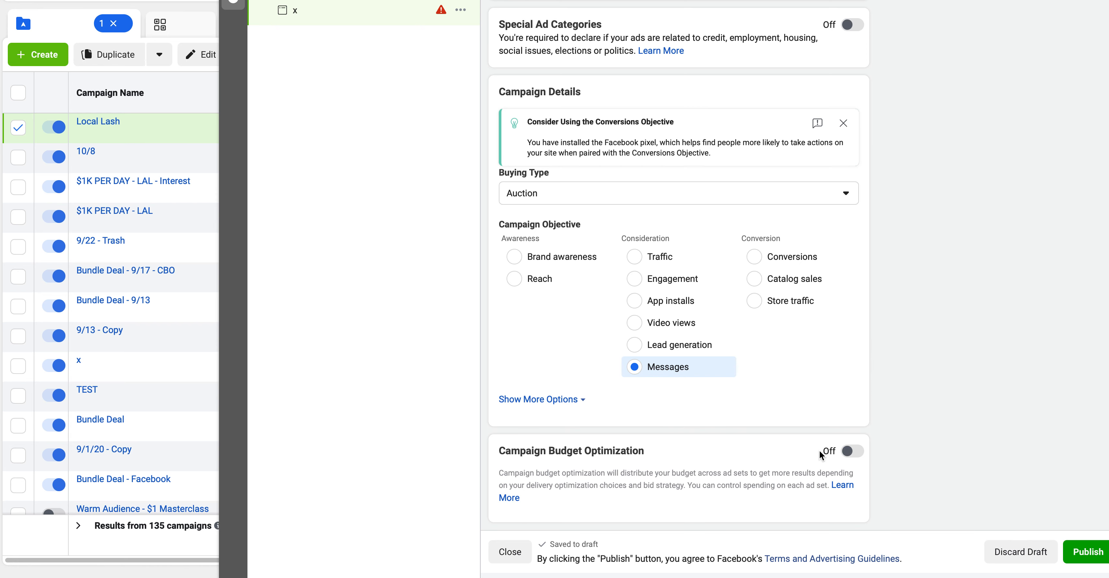
click(853, 458)
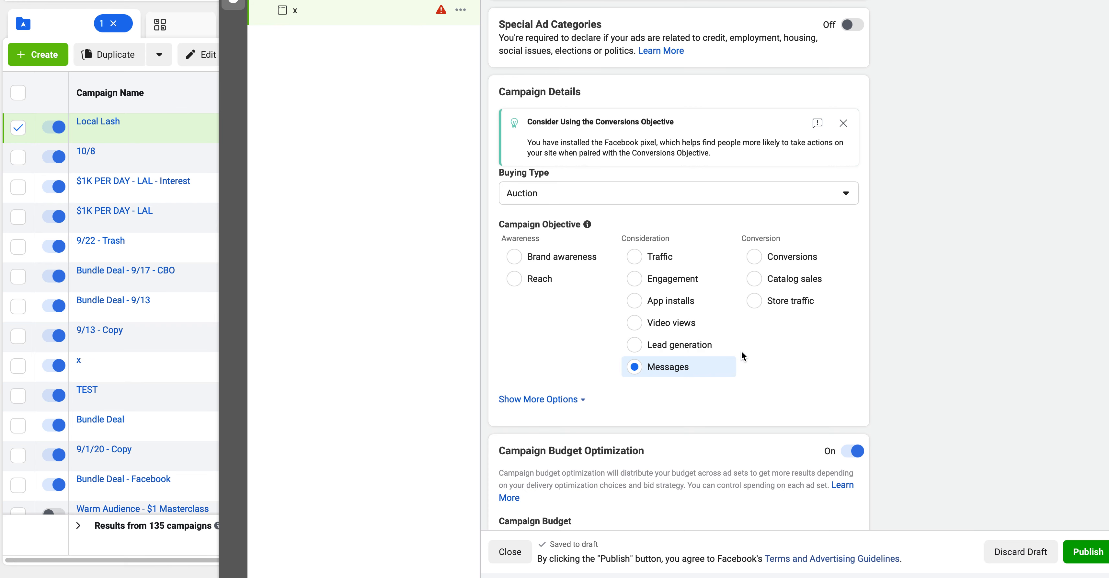
Lower the daily campaign budget from $20.00 to $10.00, then open ad set x.
scroll(742, 351, down, 2)
scroll(742, 351, up, 2)
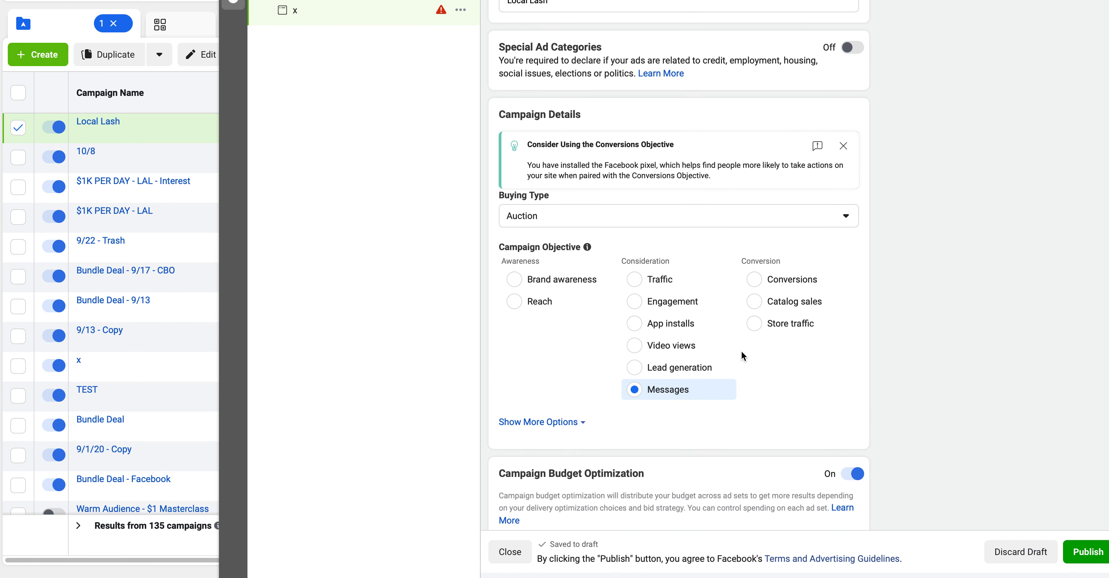
scroll(742, 351, down, 1)
scroll(741, 352, down, 2)
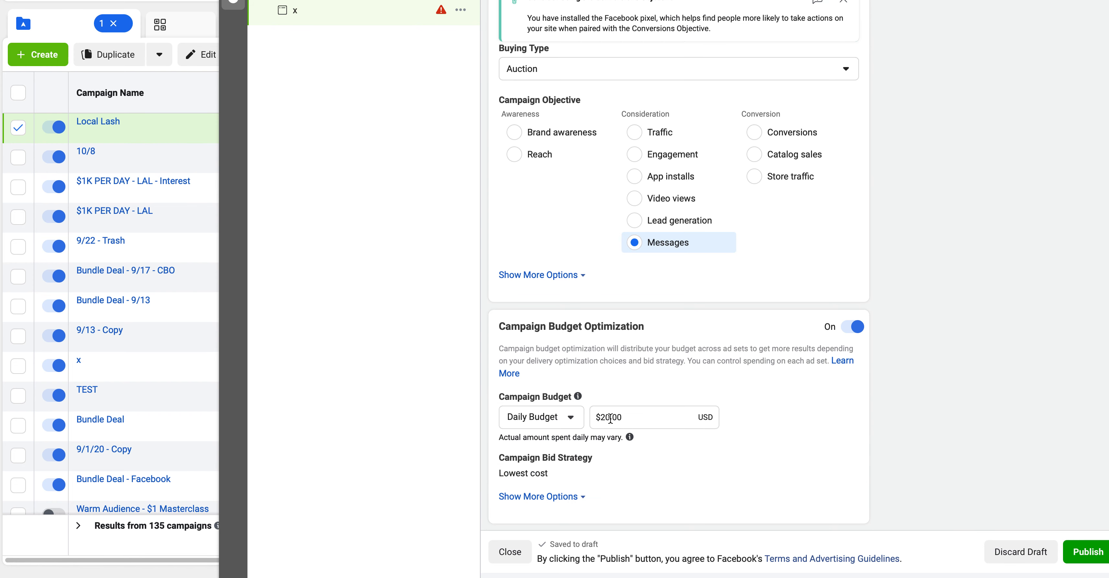
click(610, 419)
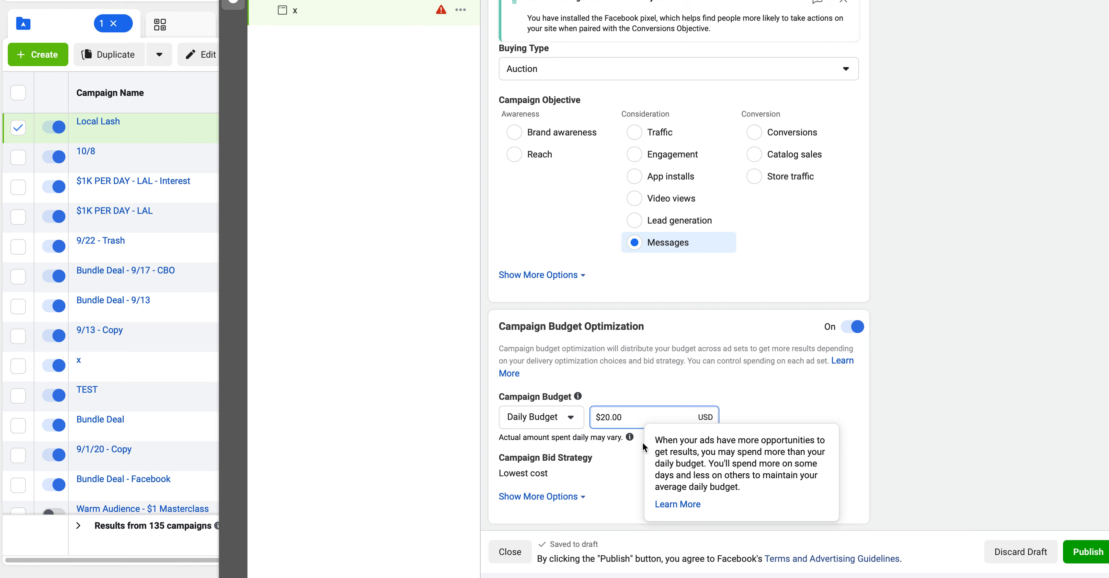
key(BackSpace)
key(BackSpace)
key(BackSpace)
text(10.)
click(549, 21)
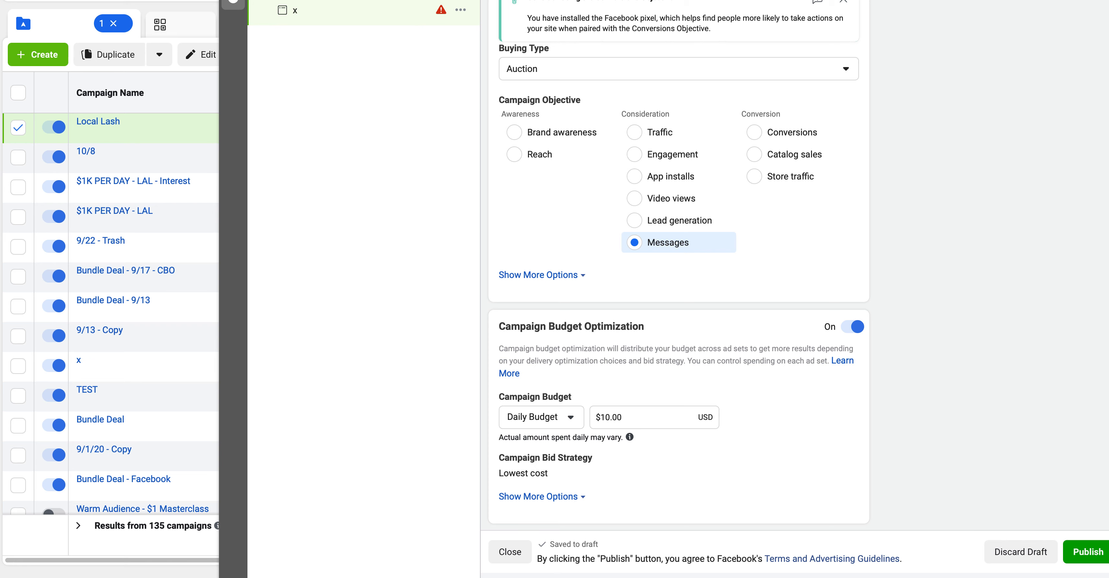
click(297, 1)
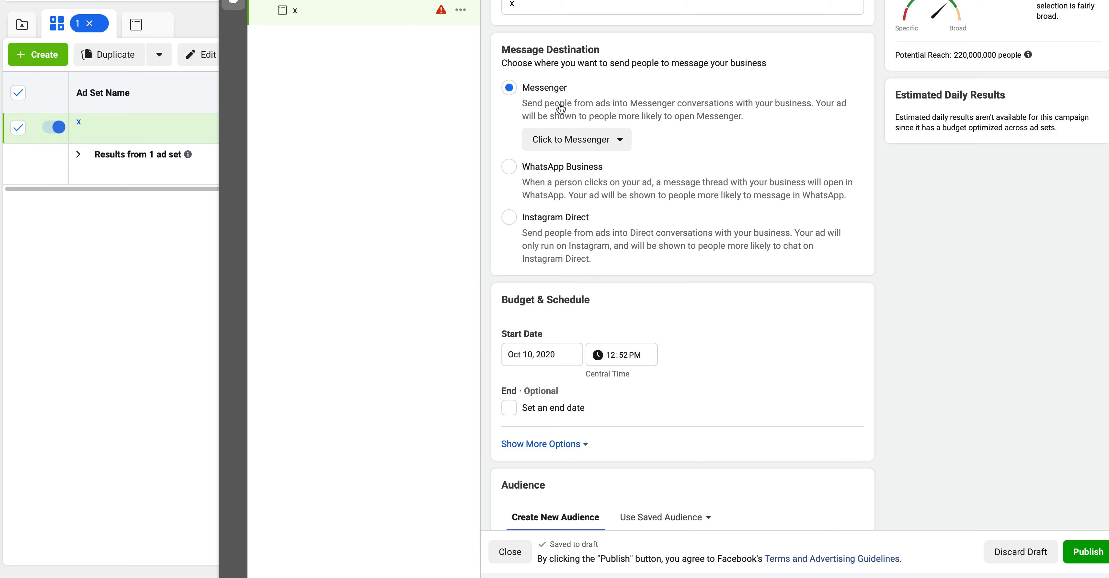
Add Dallas, Texas as the ad set's target location.
scroll(717, 273, down, 10)
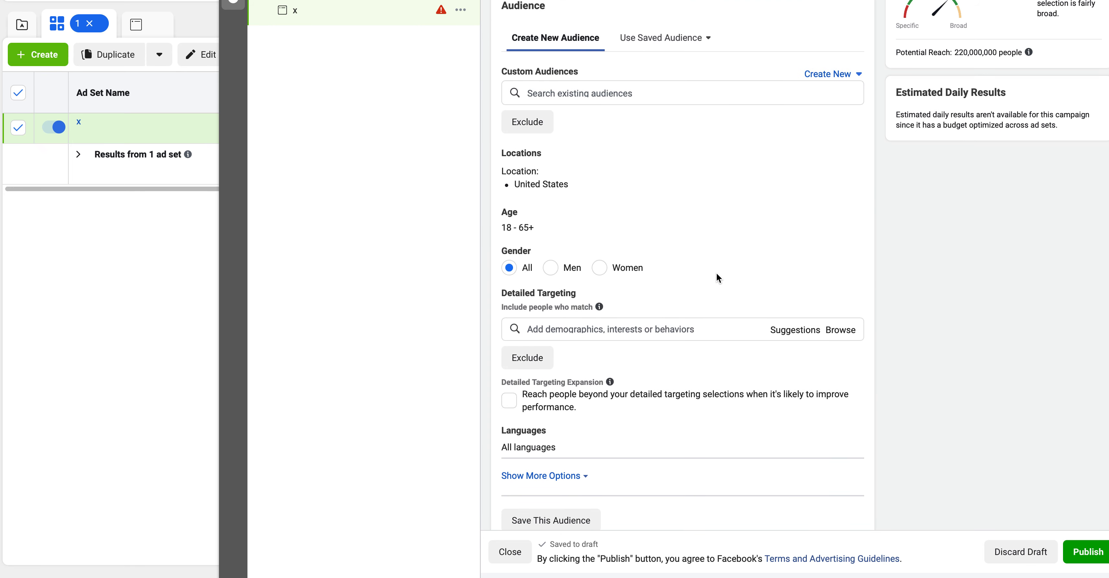
scroll(633, 181, down, 1)
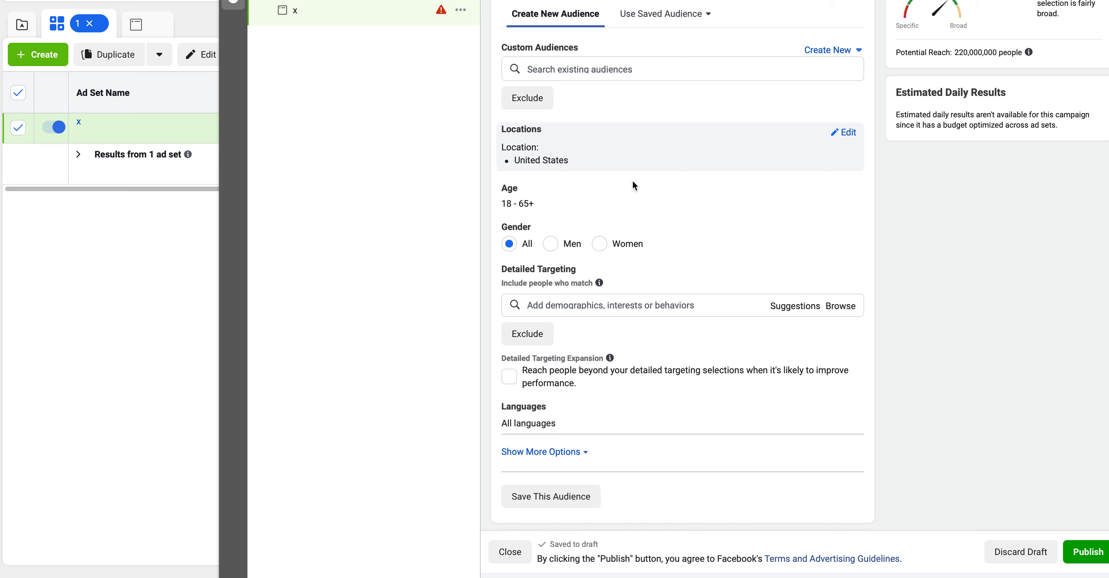
scroll(633, 181, up, 3)
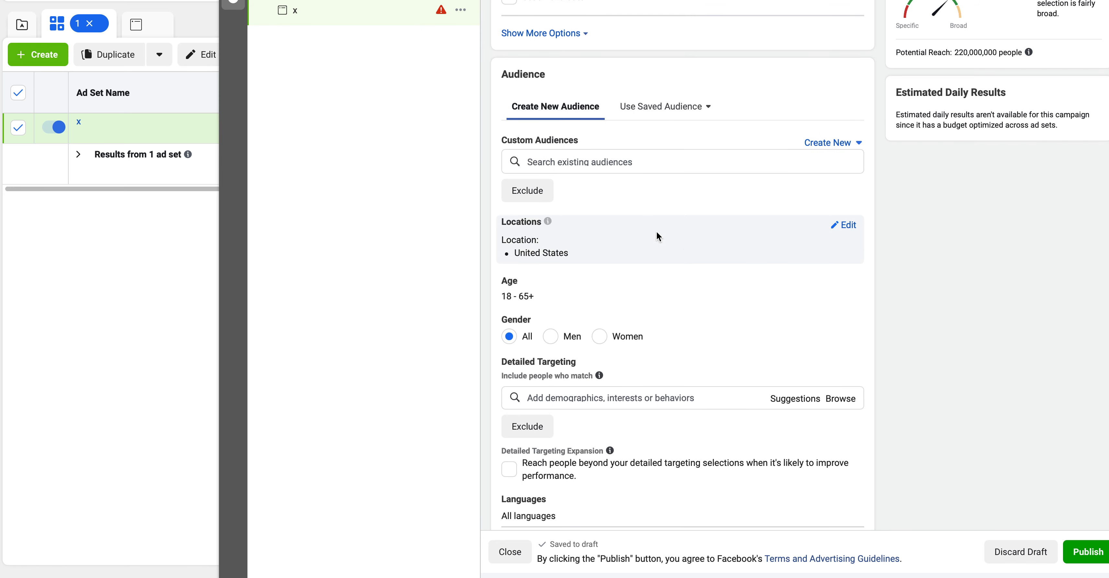
click(656, 258)
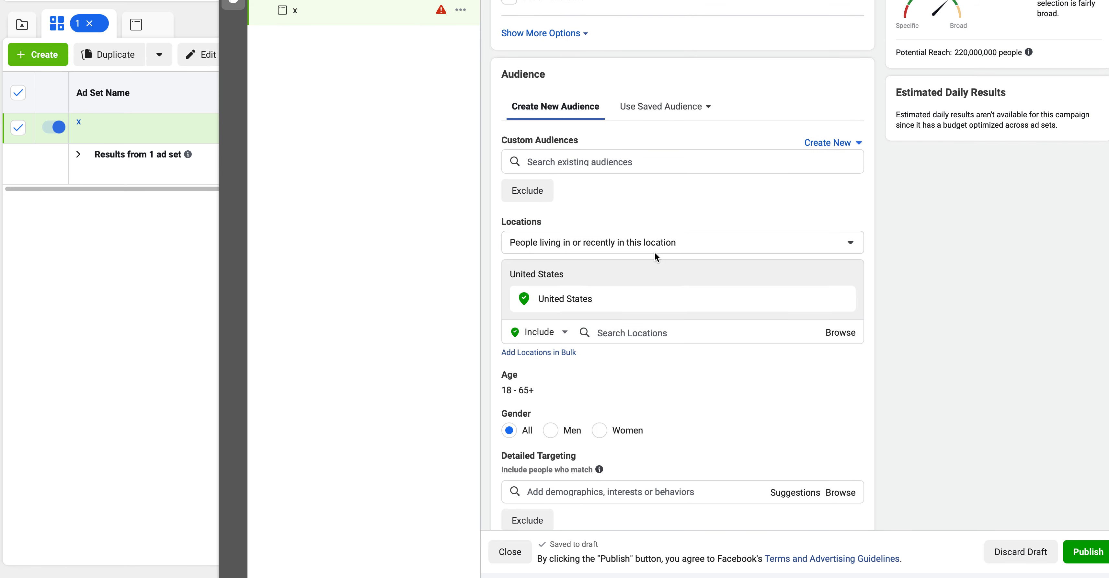
click(637, 339)
text(dallas)
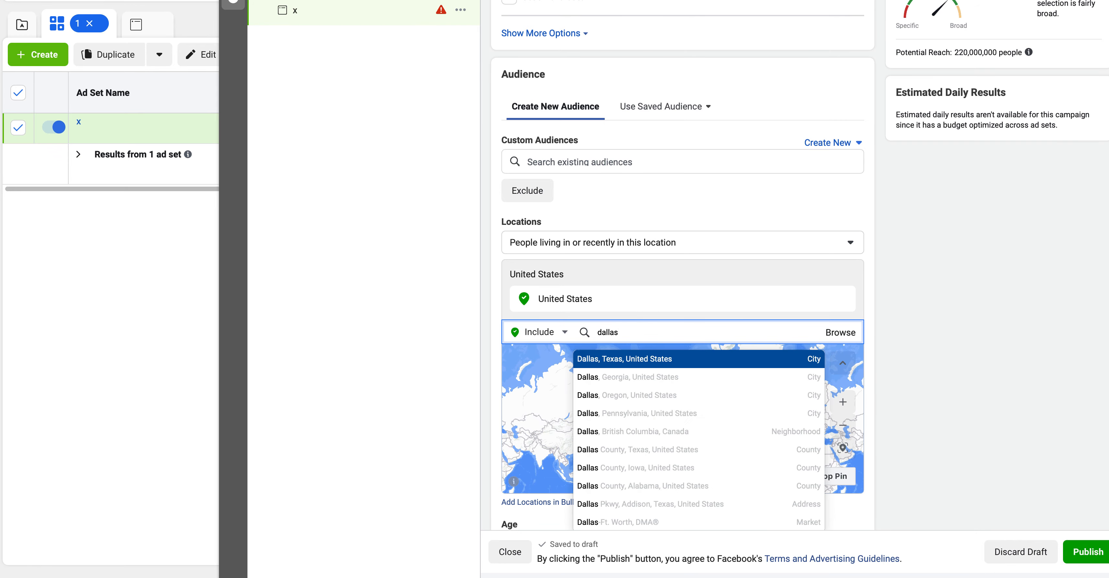
key(Return)
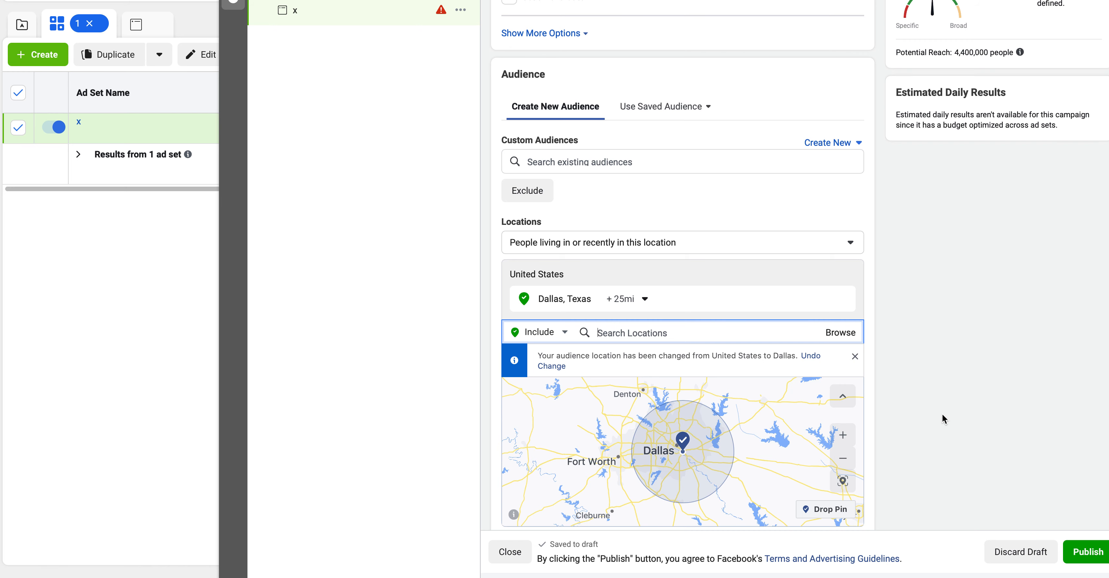
Widen the radius around Dallas from 25 to 31 miles.
scroll(942, 415, down, 1)
click(640, 255)
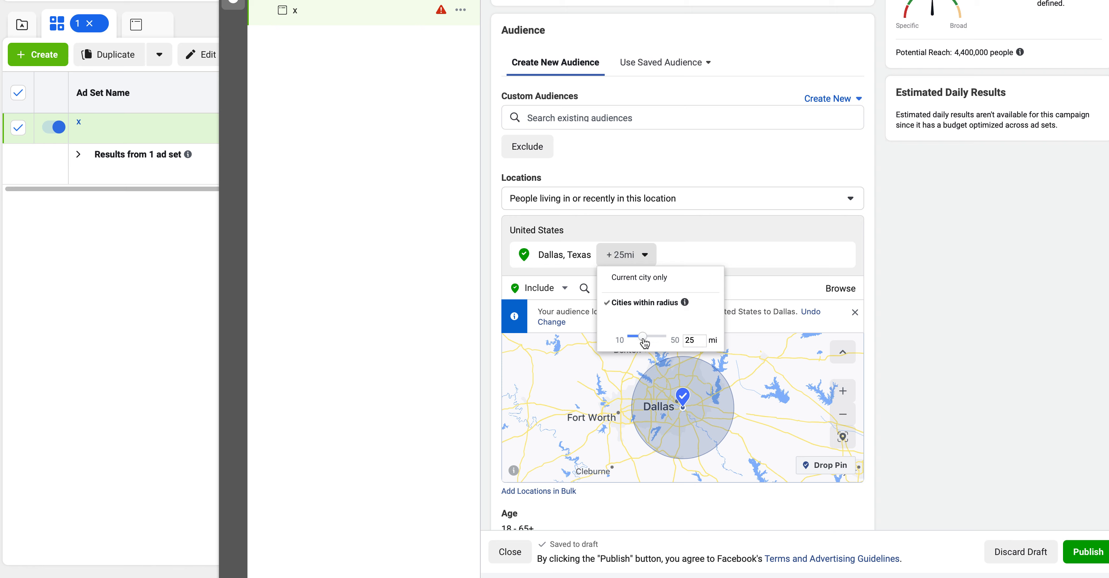
drag(645, 343, 654, 342)
click(878, 304)
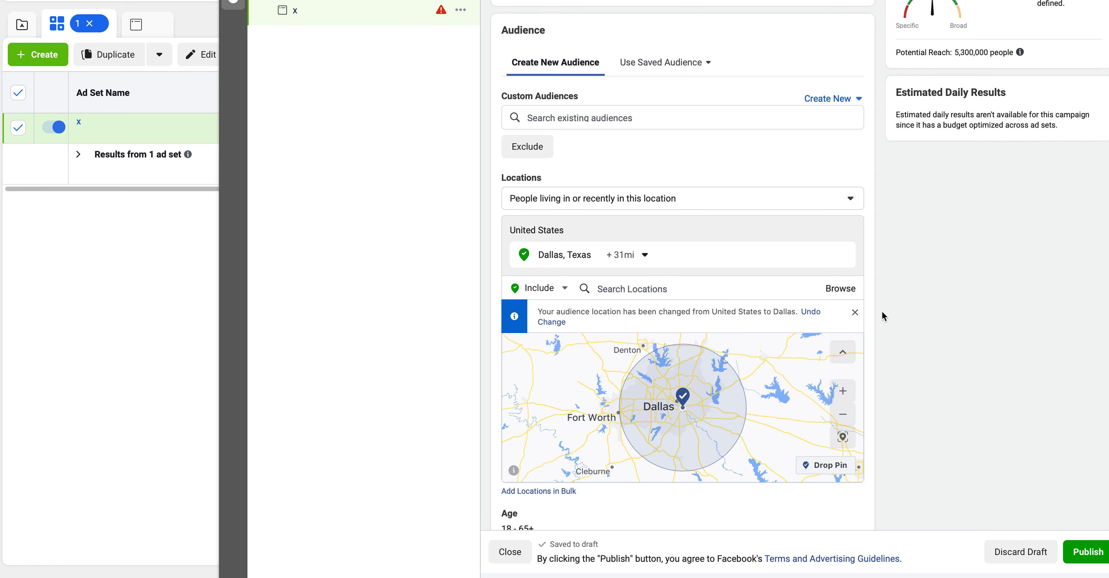
scroll(893, 320, down, 5)
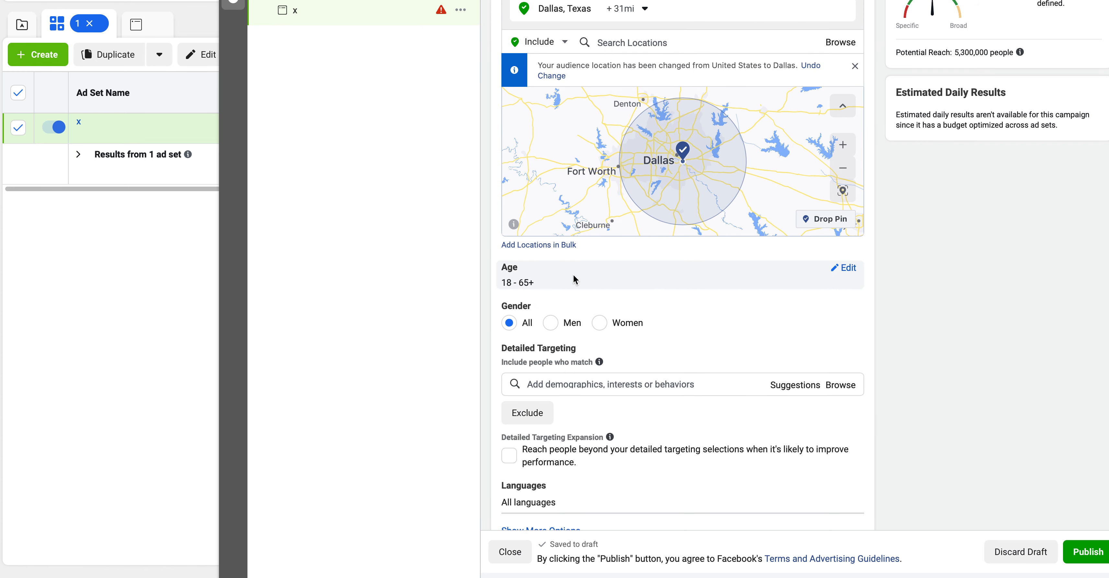
Set the ad set's gender targeting to Women only.
click(600, 323)
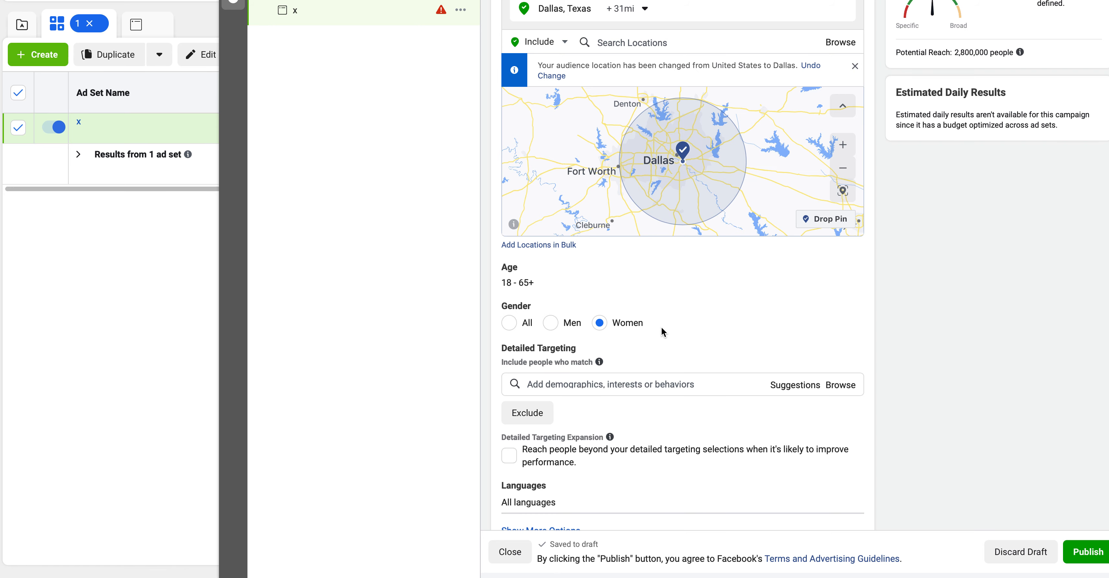
scroll(662, 329, down, 1)
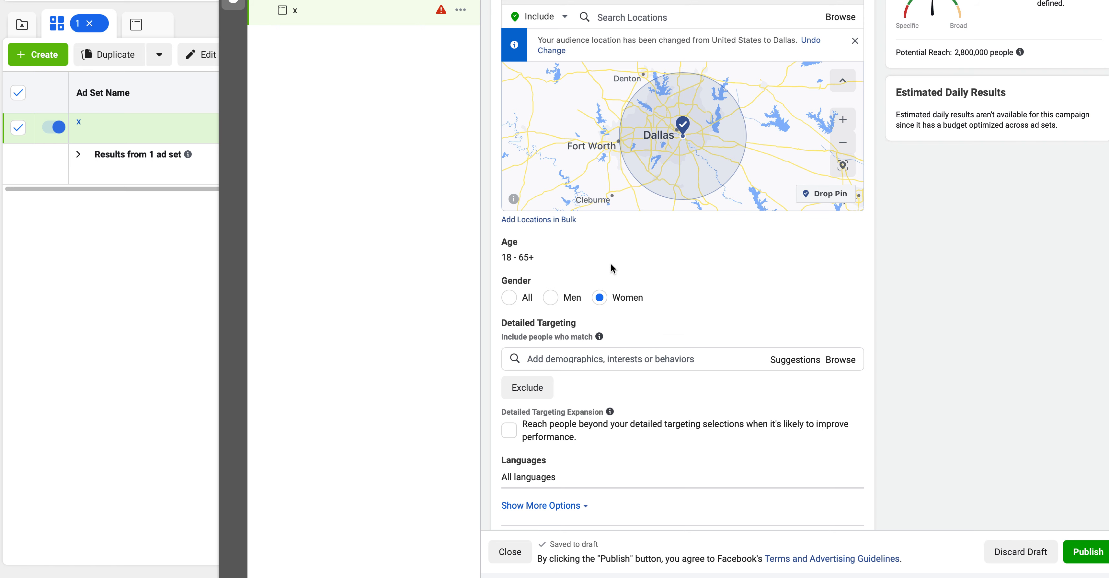
scroll(641, 349, down, 1)
scroll(763, 287, up, 2)
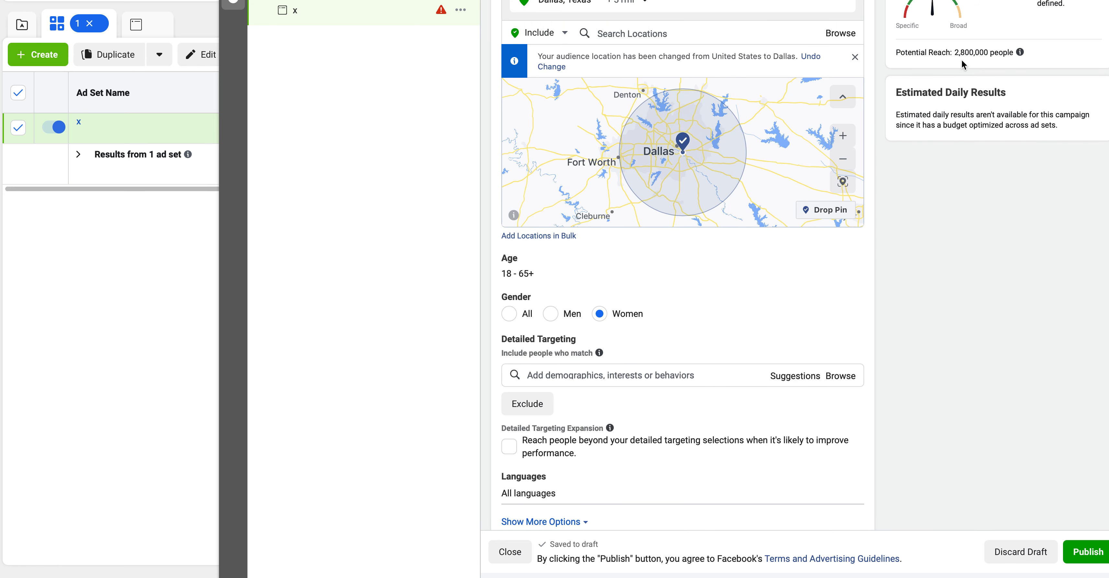
Search detailed targeting for 'lashes' and add the Long Lashes interest.
click(563, 378)
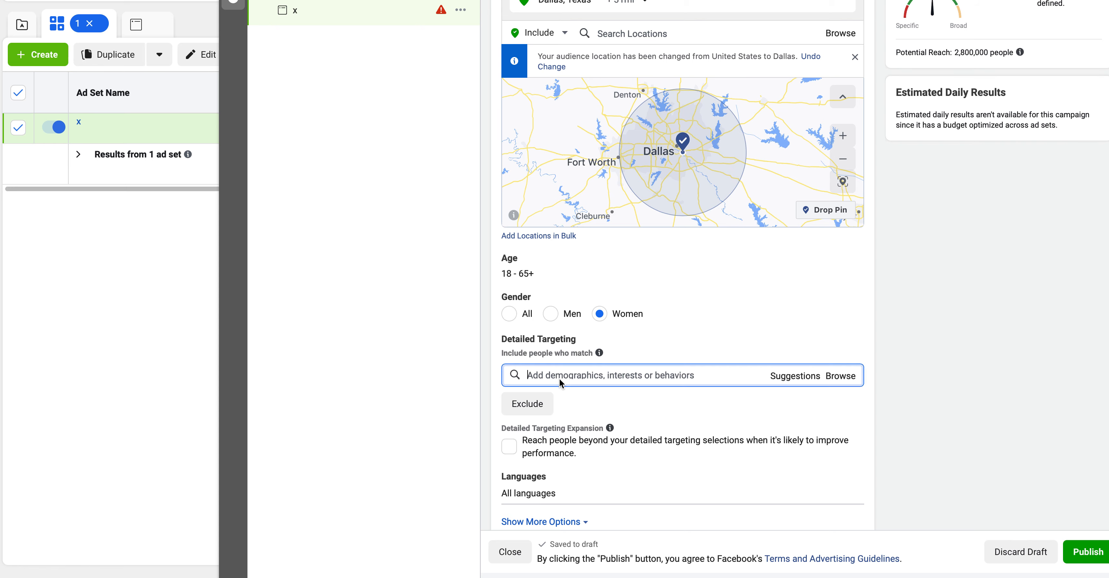
text(lash)
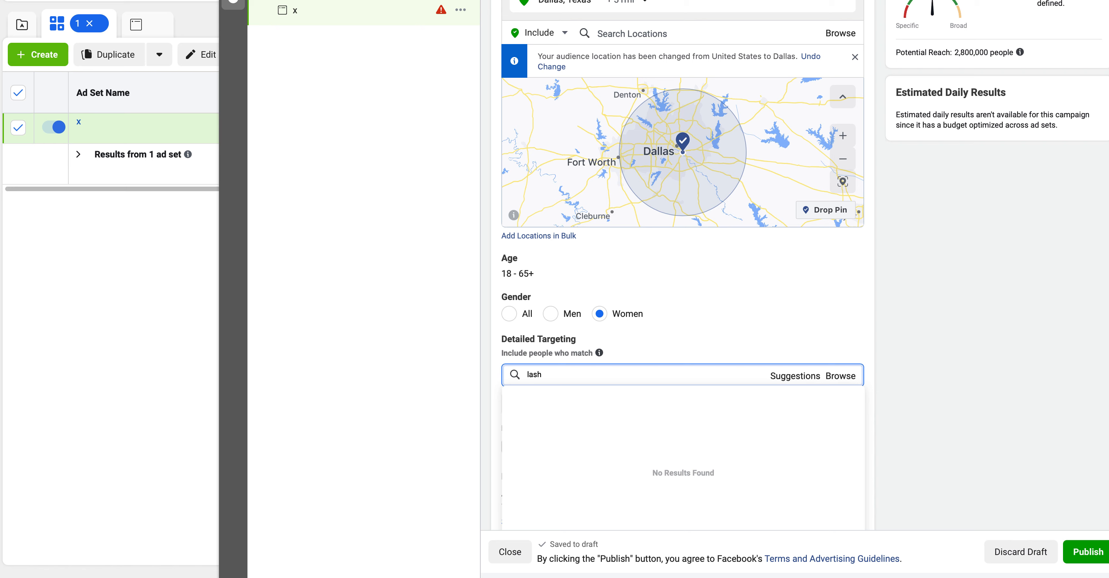
text(es)
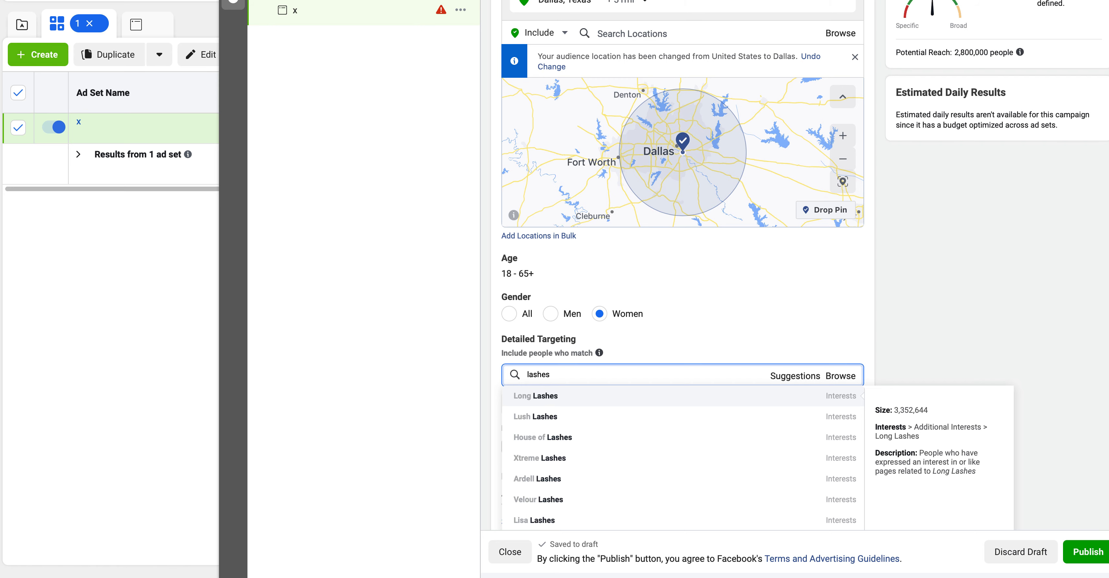
click(541, 397)
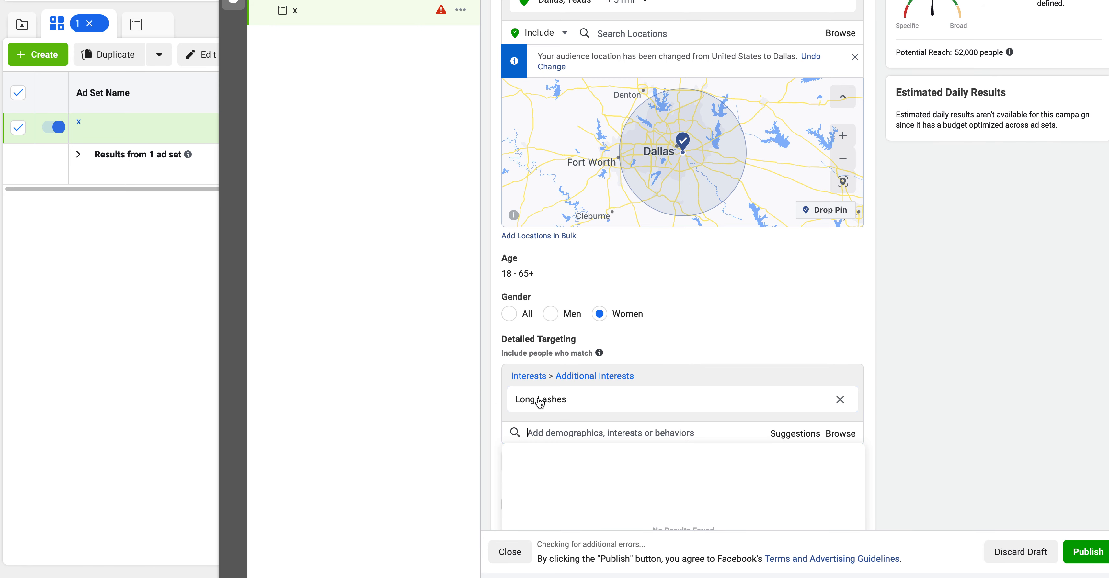
Add the Eyelash and Eyelash extensions interests from suggestions, narrowing reach to 400,000.
mouse_move(706, 392)
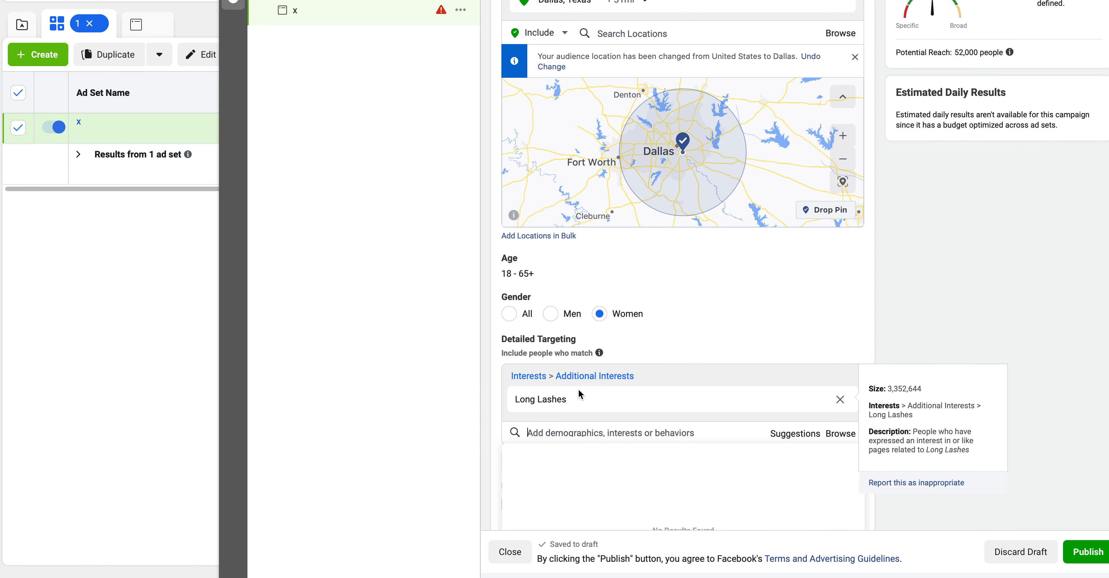
click(803, 435)
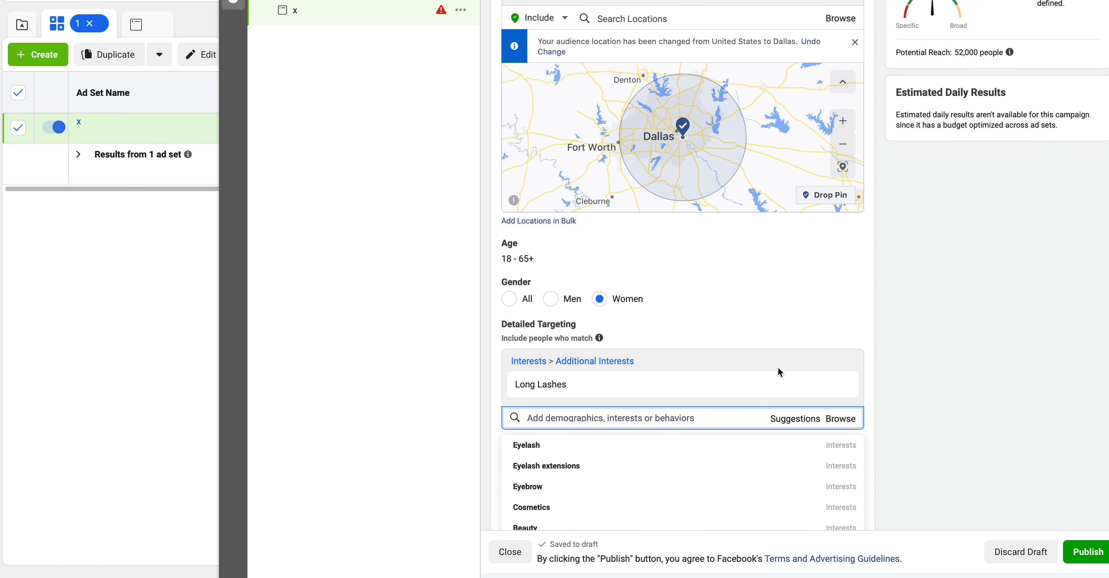
scroll(778, 367, down, 2)
click(539, 361)
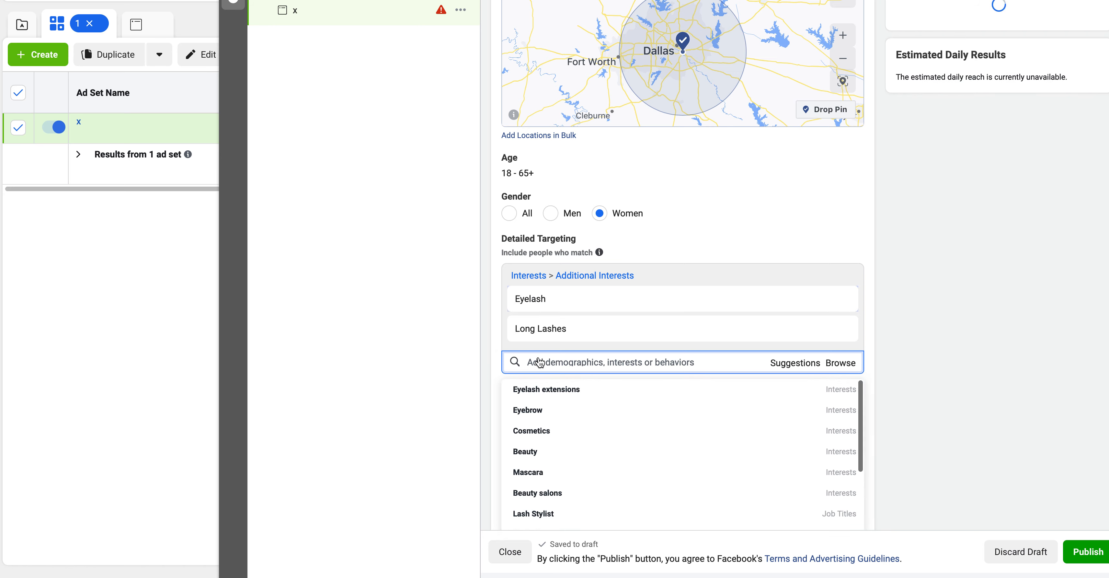
click(552, 388)
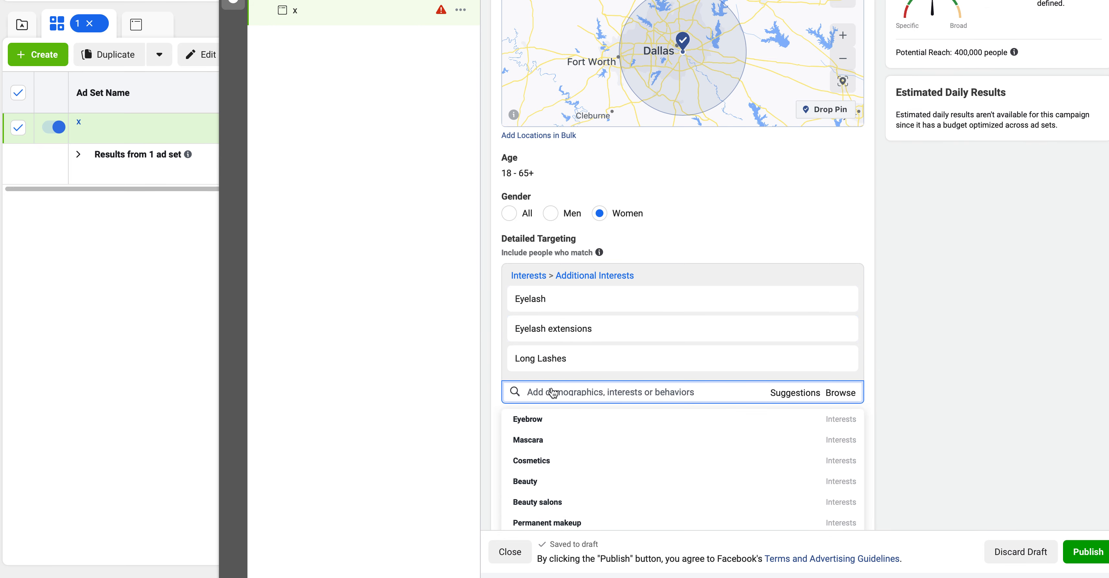
click(920, 245)
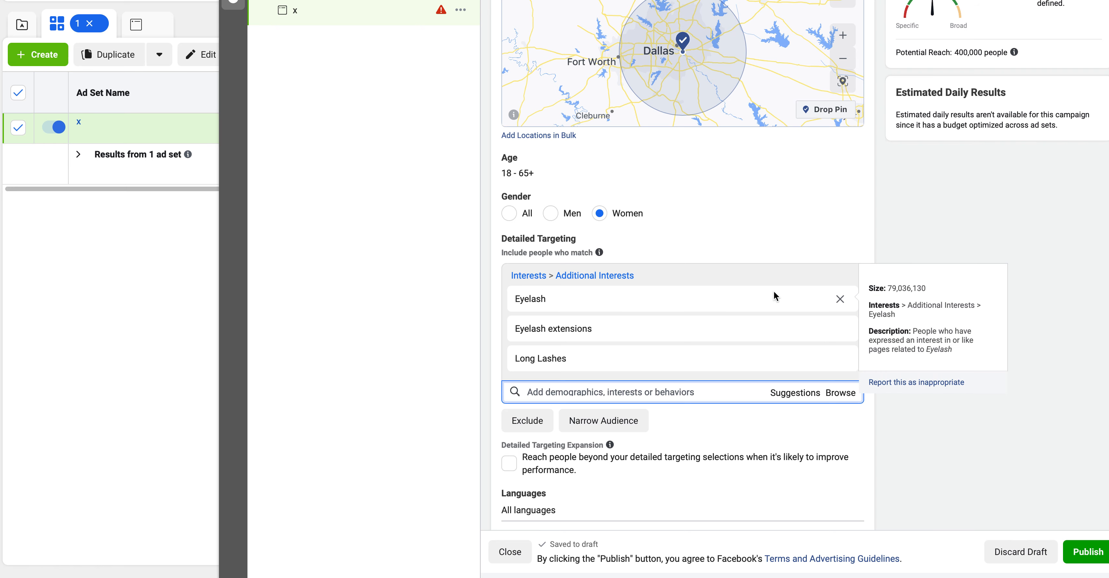
drag(954, 52, 989, 51)
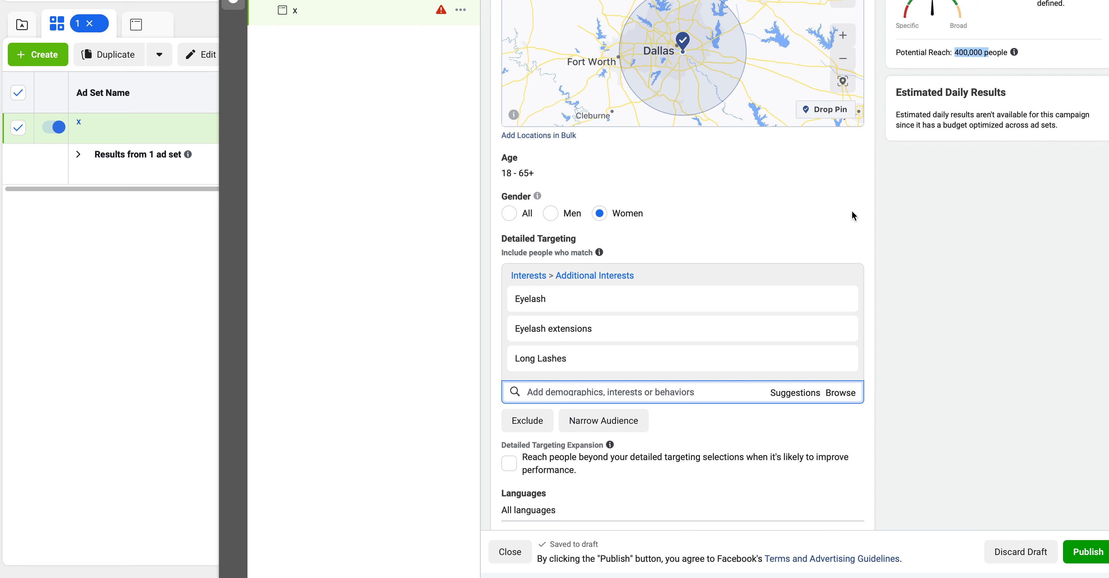
mouse_move(830, 295)
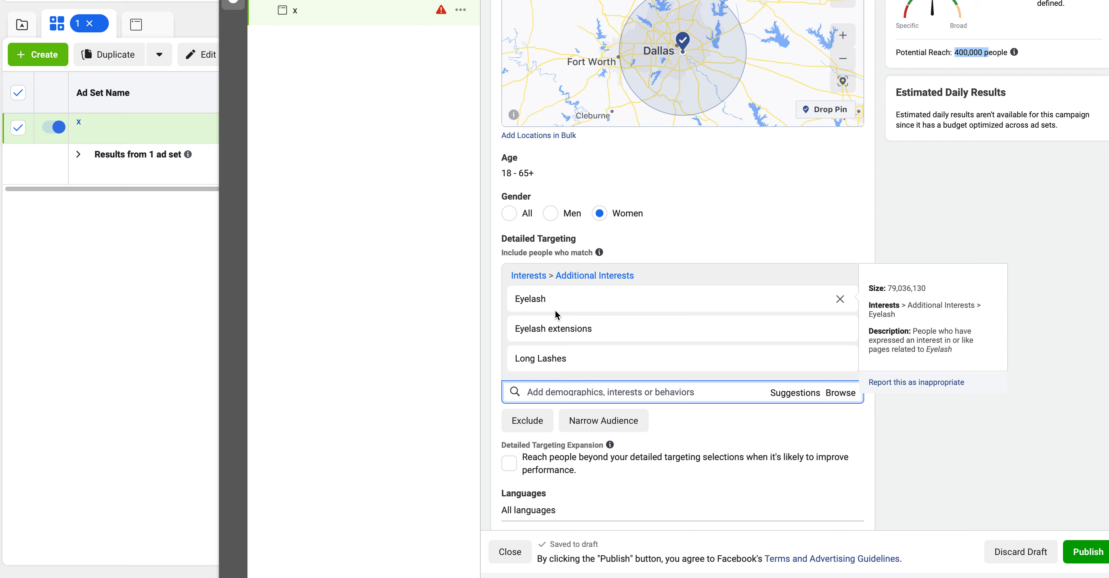
mouse_move(550, 336)
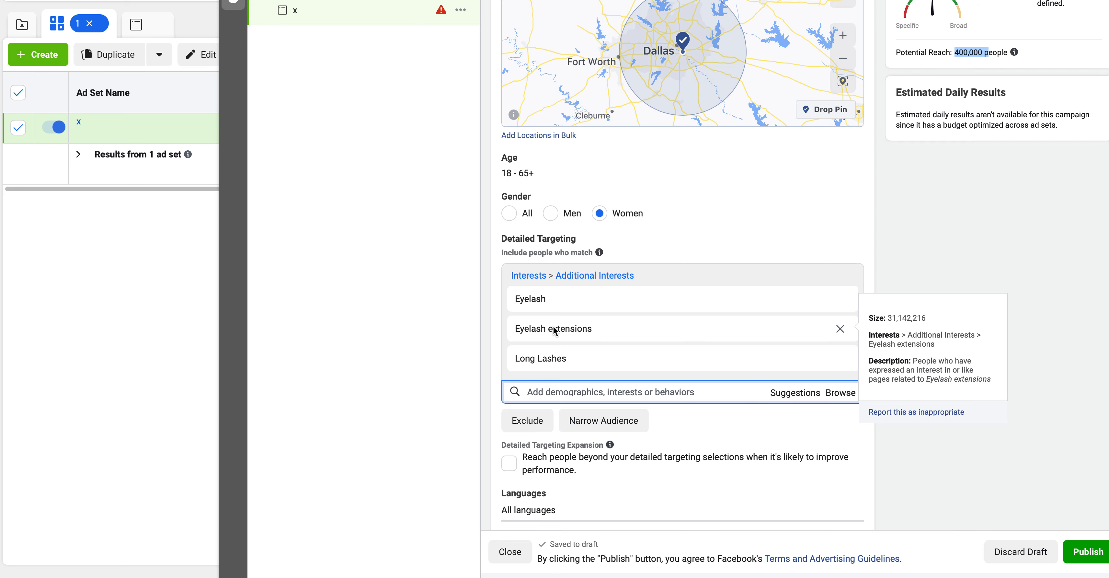
scroll(665, 448, down, 5)
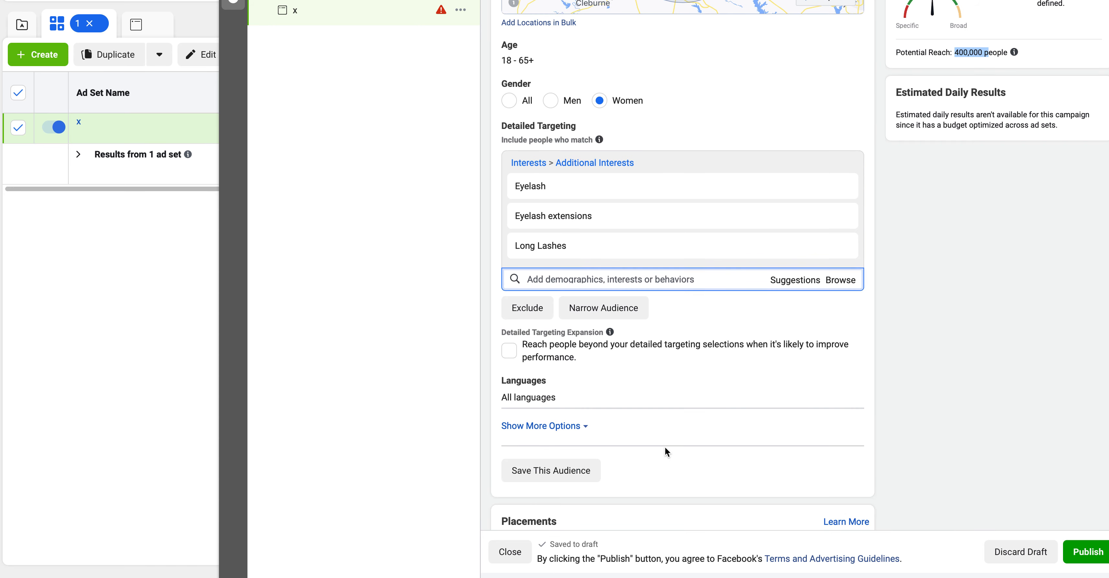
scroll(661, 424, down, 3)
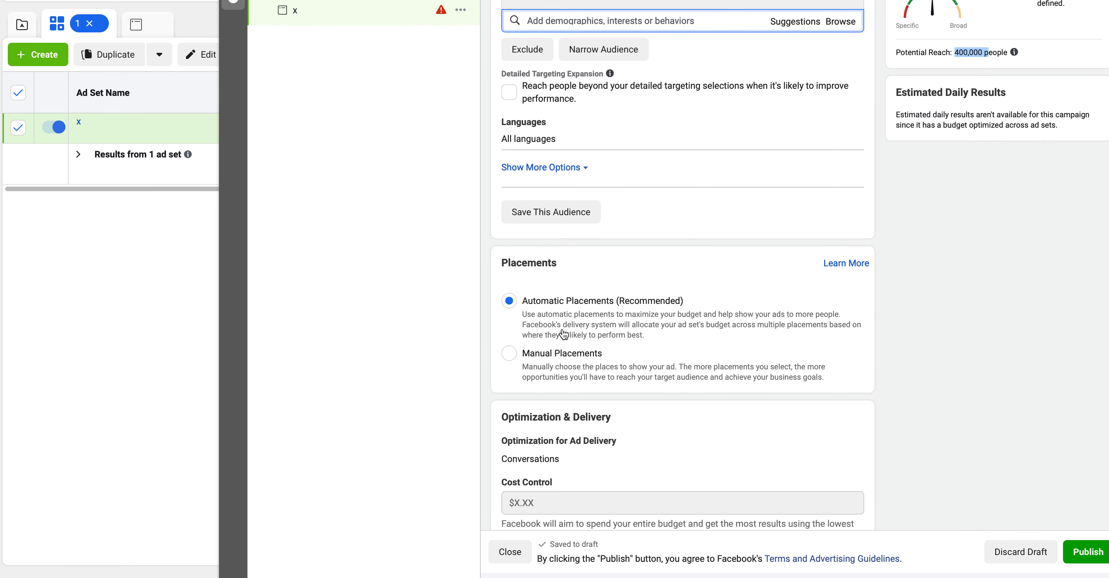
click(511, 353)
scroll(749, 281, down, 2)
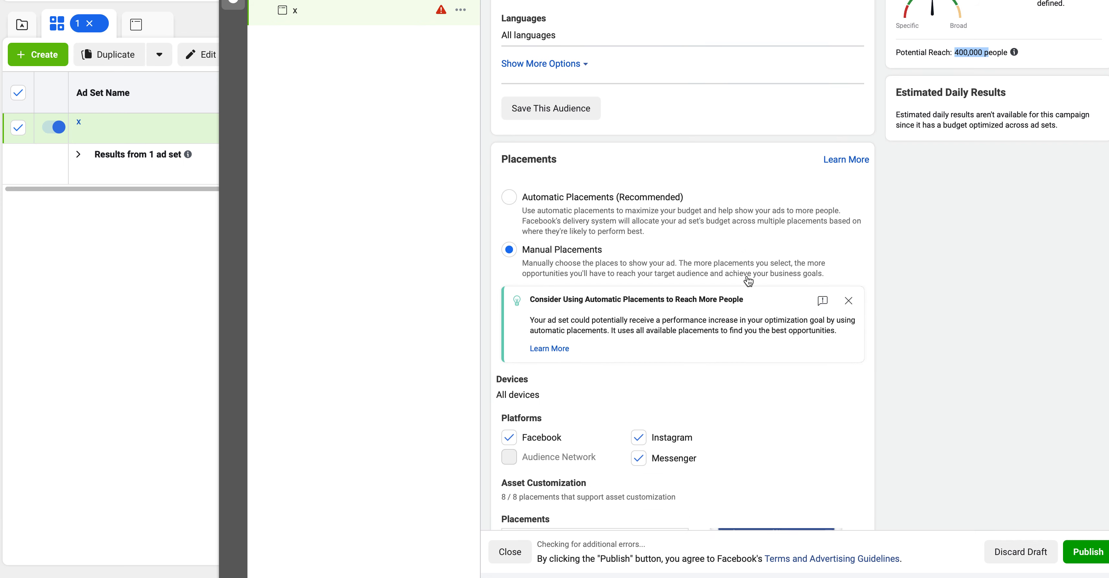
click(639, 414)
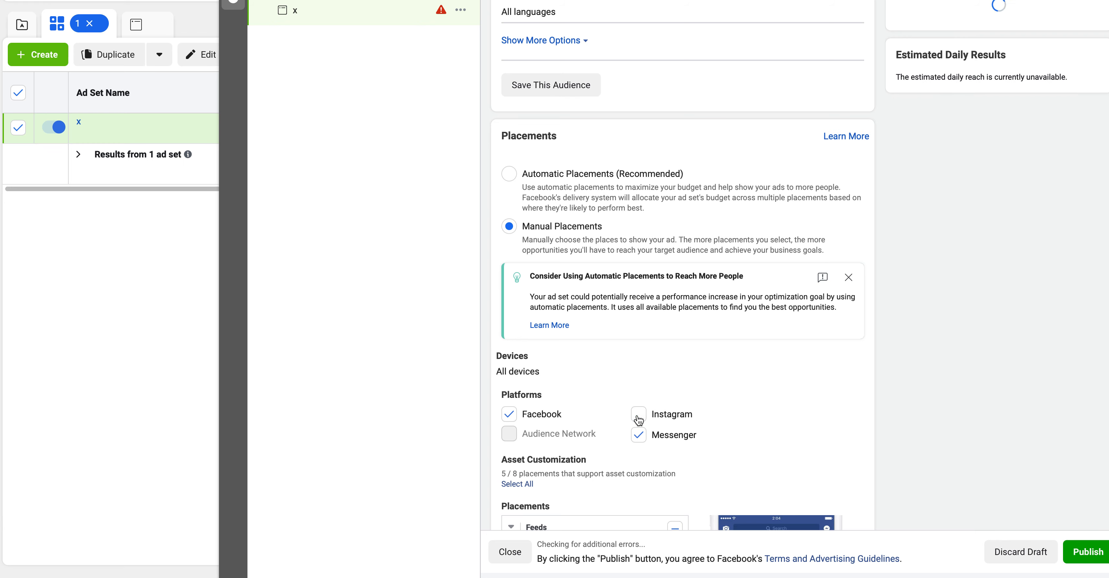
scroll(836, 292, down, 4)
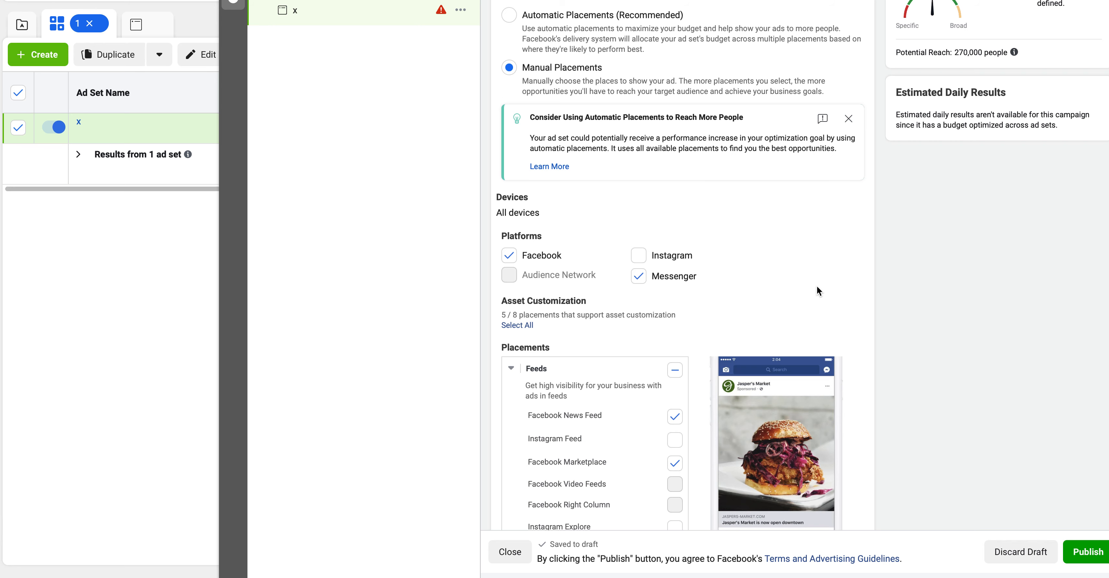
scroll(817, 286, down, 15)
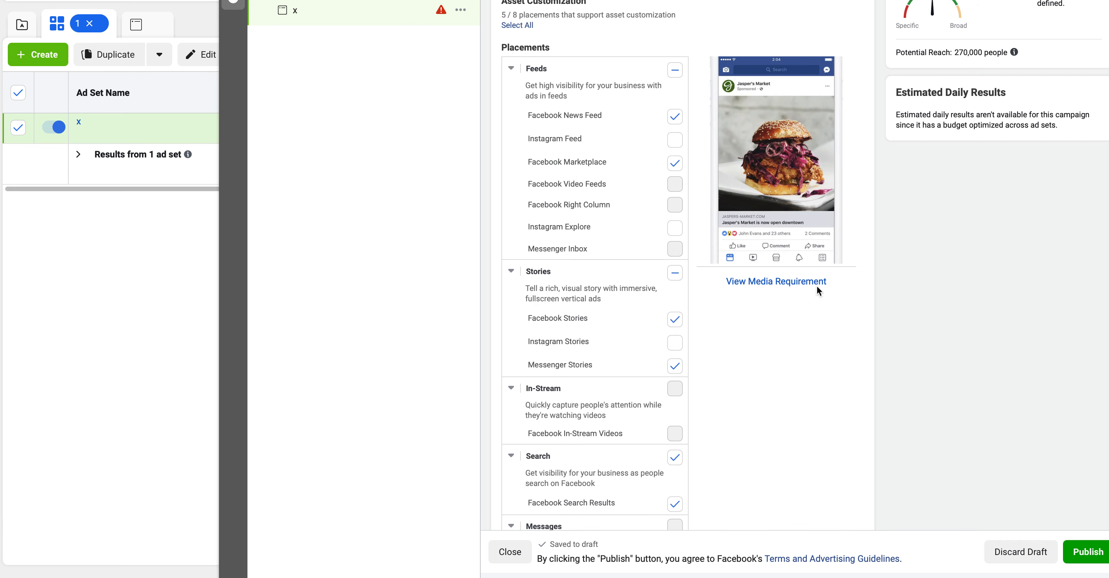
scroll(882, 287, up, 1)
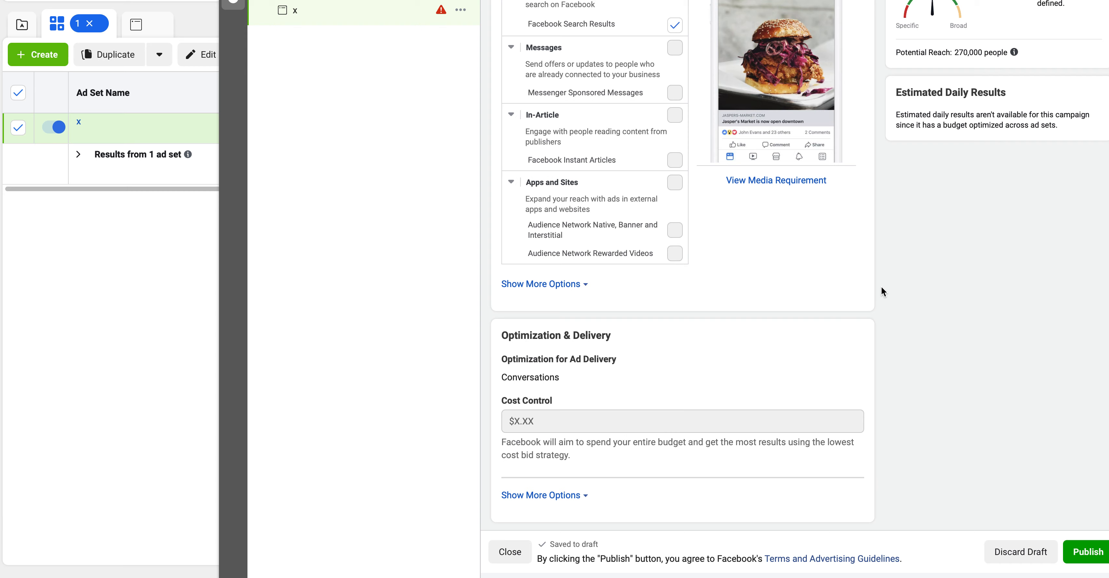
scroll(801, 200, up, 15)
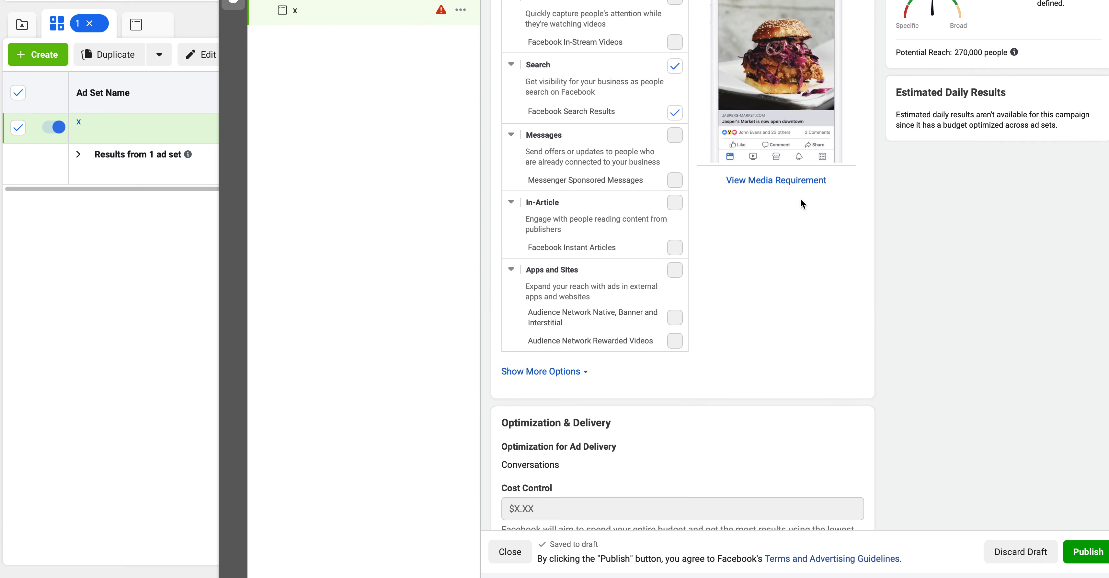
scroll(801, 200, up, 10)
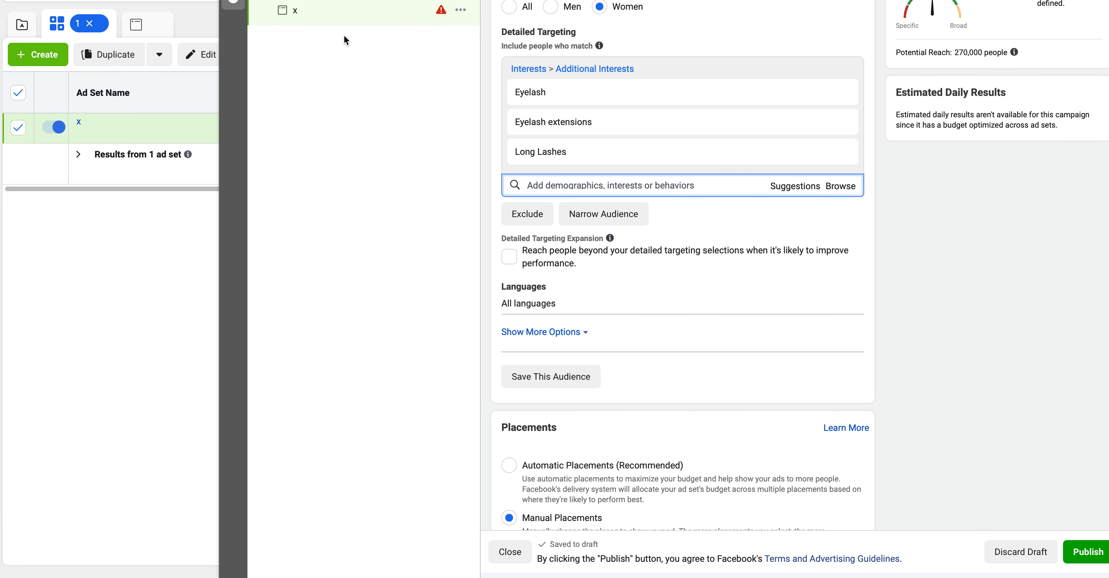
Open ad x's settings and scroll down to its Start Conversations message template.
click(328, 19)
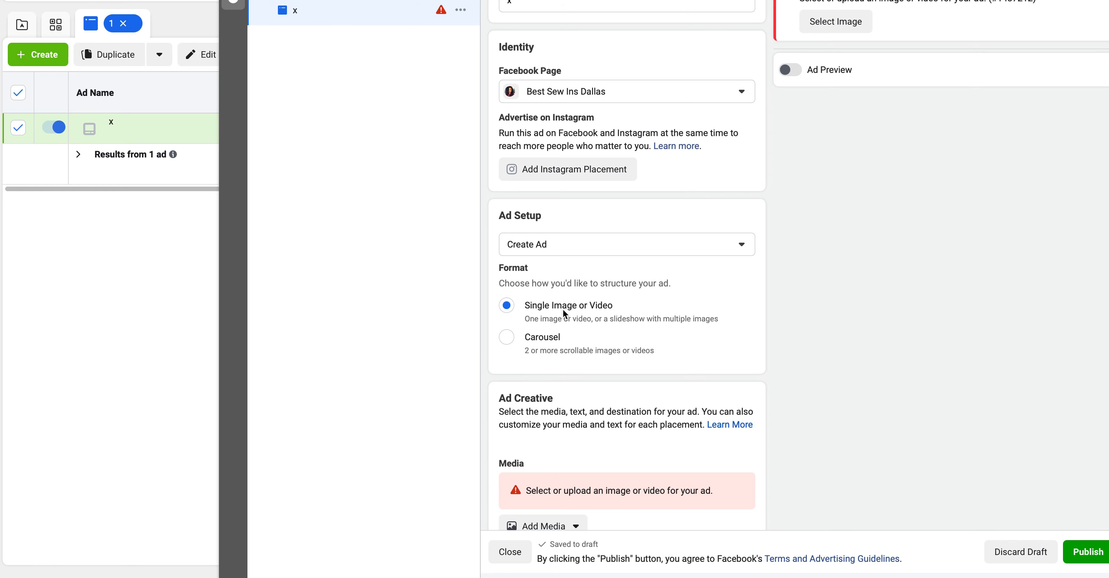
scroll(564, 312, down, 2)
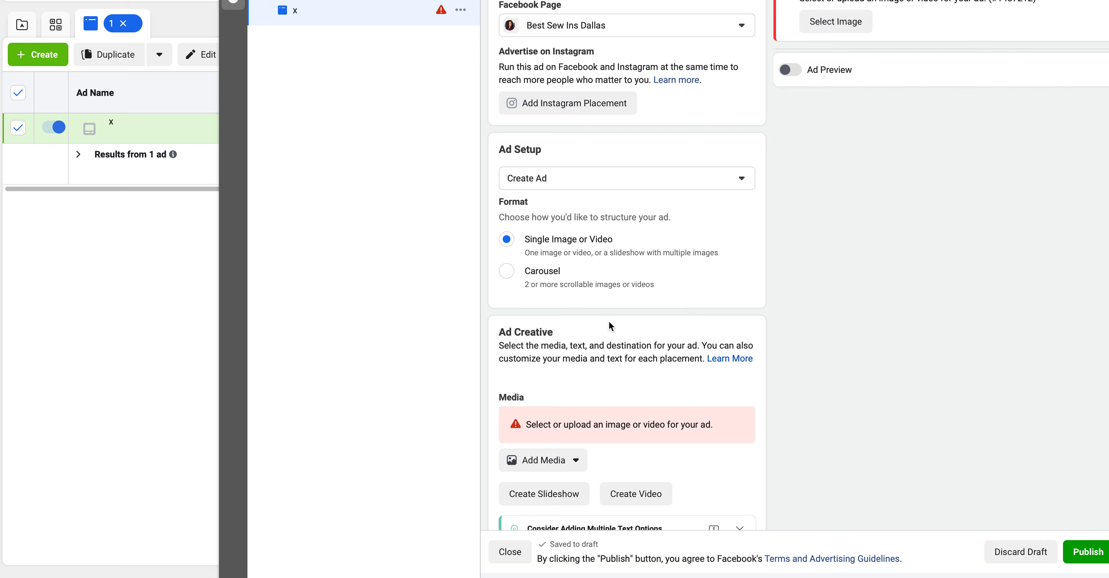
scroll(609, 322, down, 5)
scroll(609, 322, down, 10)
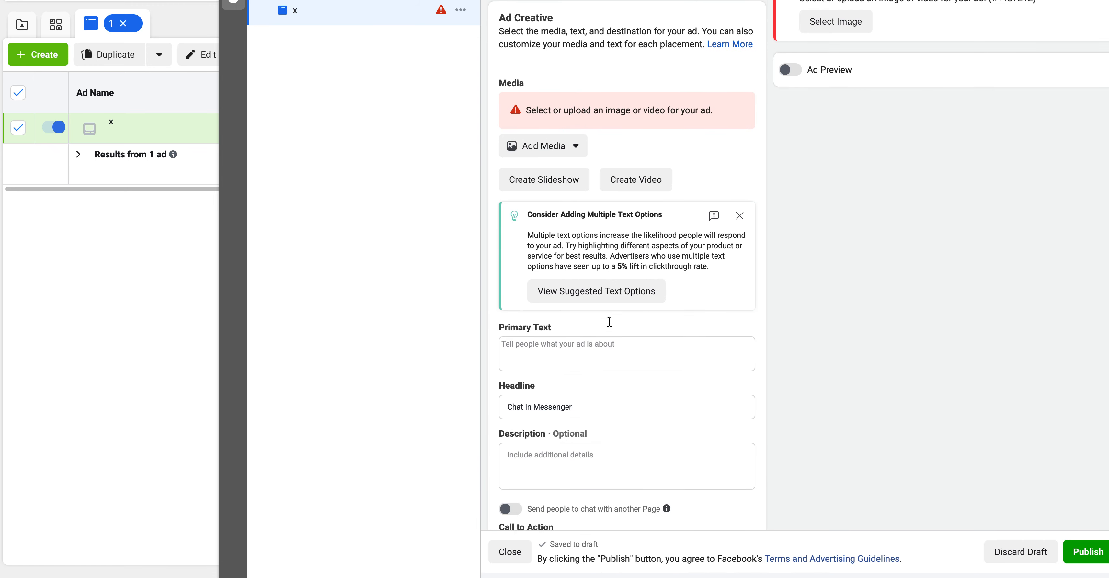
scroll(609, 322, down, 4)
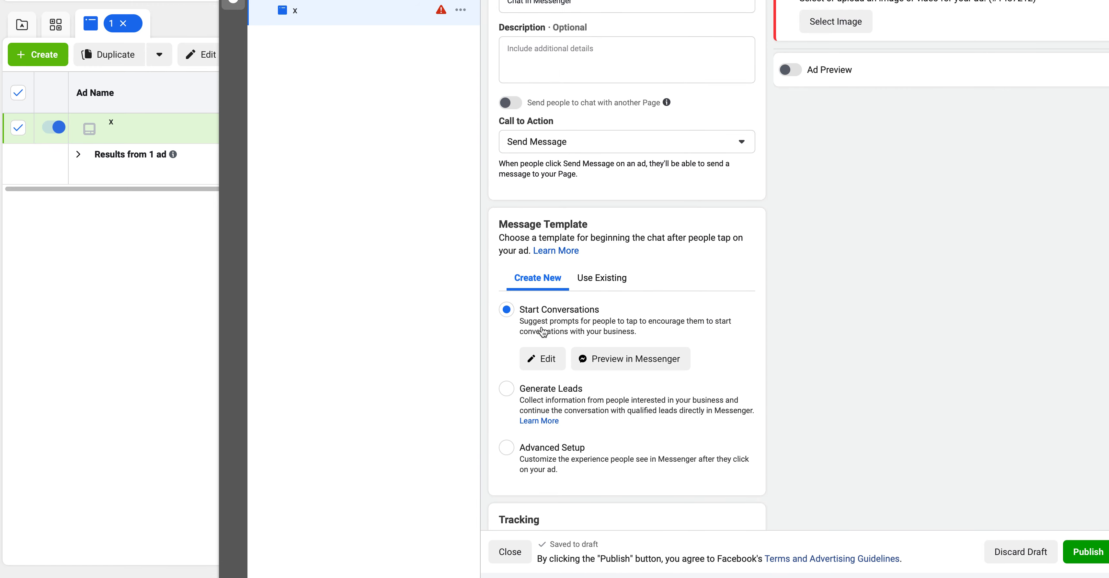
Review the Welcome Message 10-10-20 greeting and three FAQ questions, then save the template.
click(542, 369)
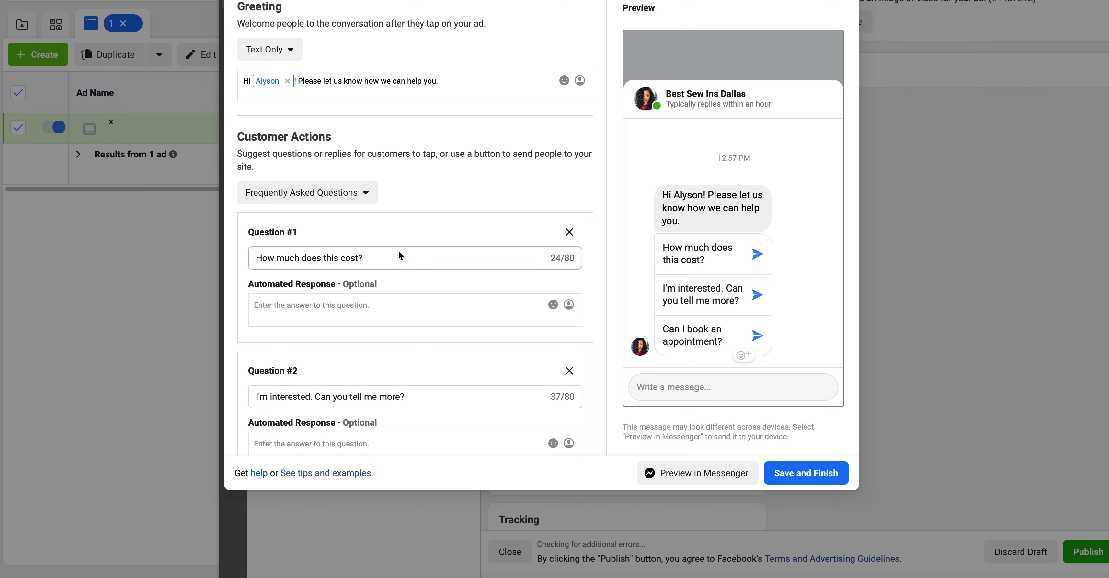
scroll(397, 250, down, 2)
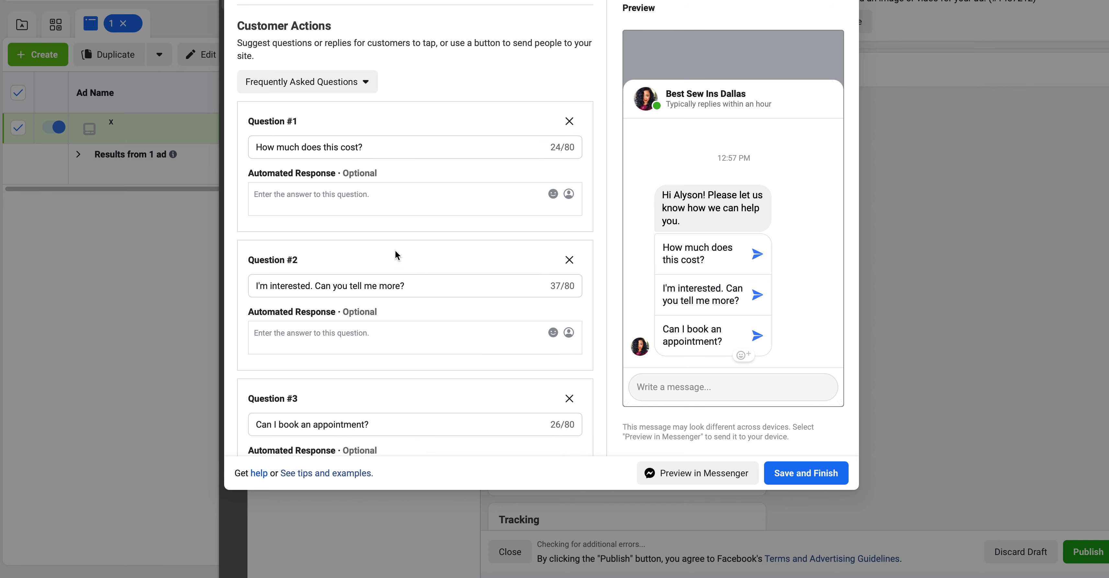
scroll(394, 235, down, 1)
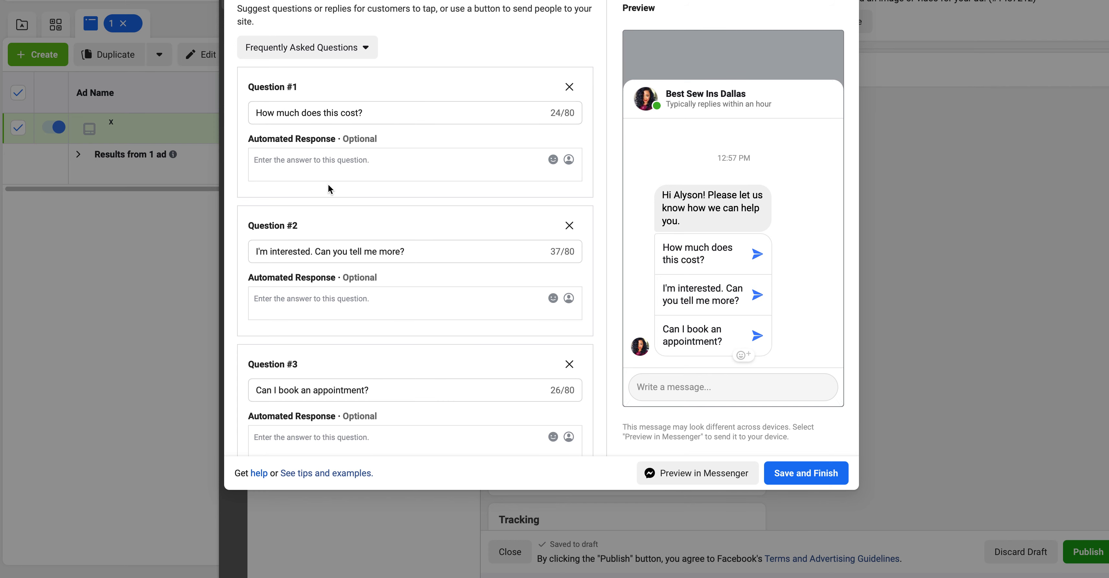
scroll(371, 387, down, 1)
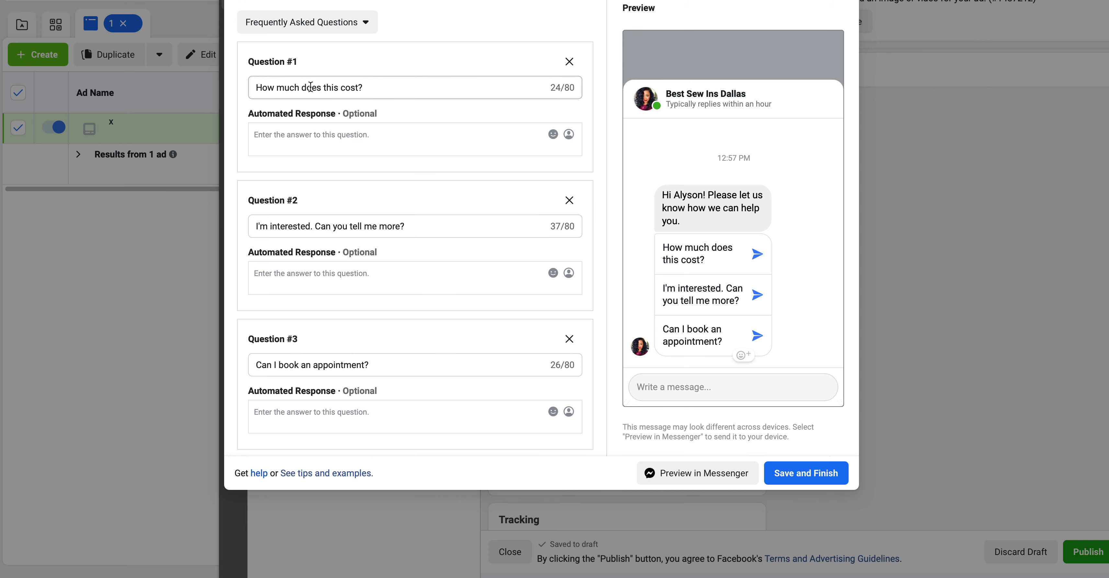
click(816, 475)
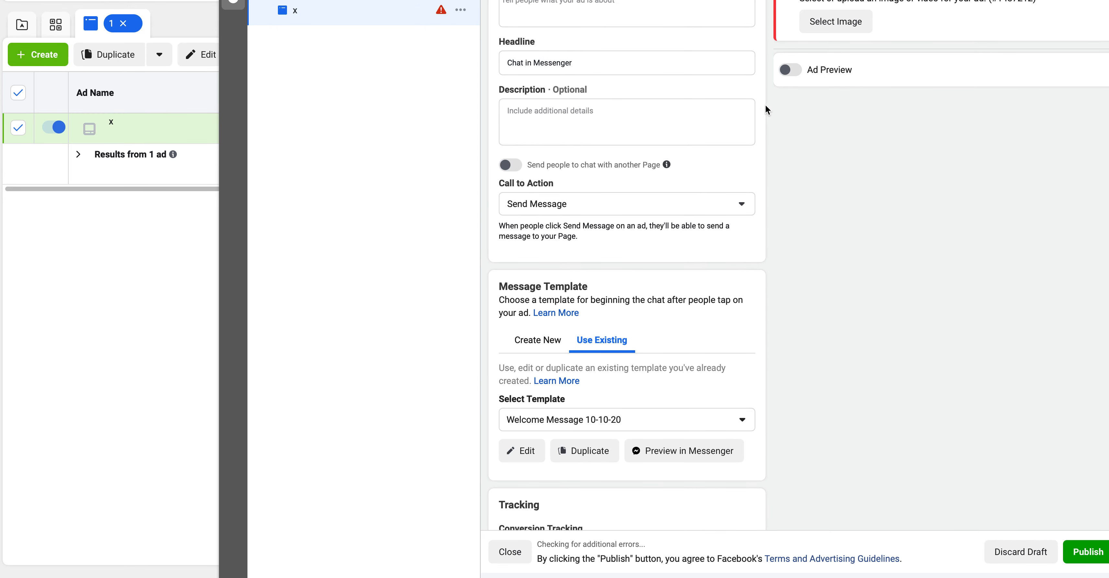
Turn on Ad Preview and change the headline to 'Best Lash Extensions DFW'.
click(786, 73)
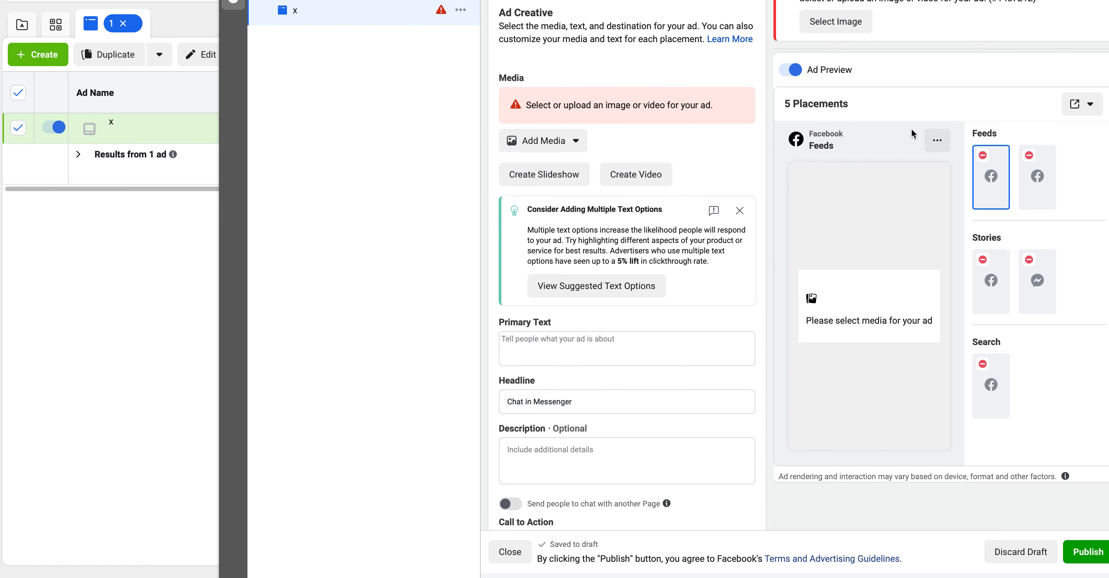
click(604, 331)
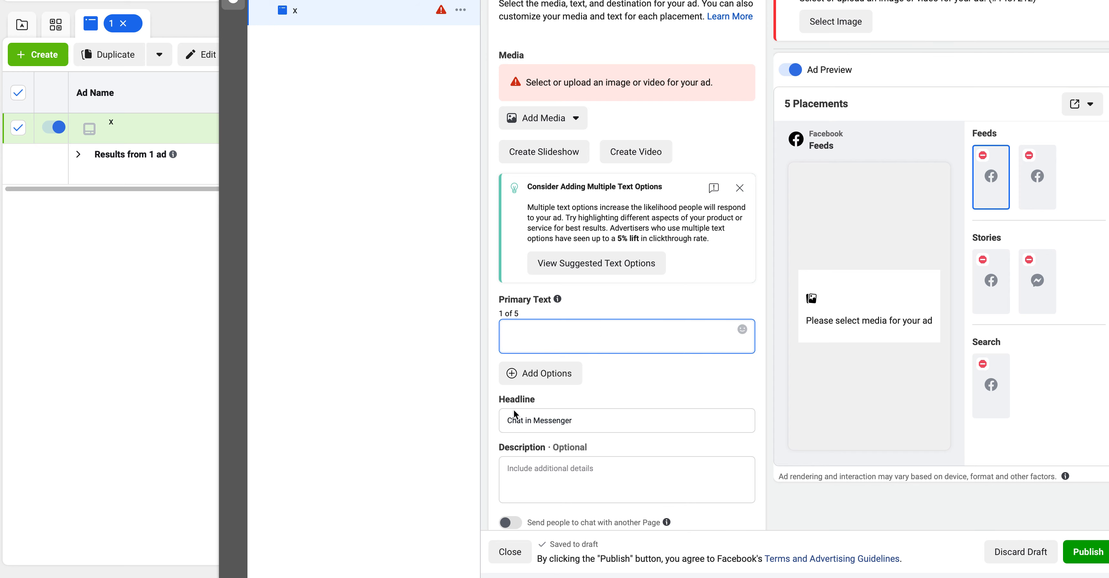
click(595, 419)
key(ctrl+a)
text(B)
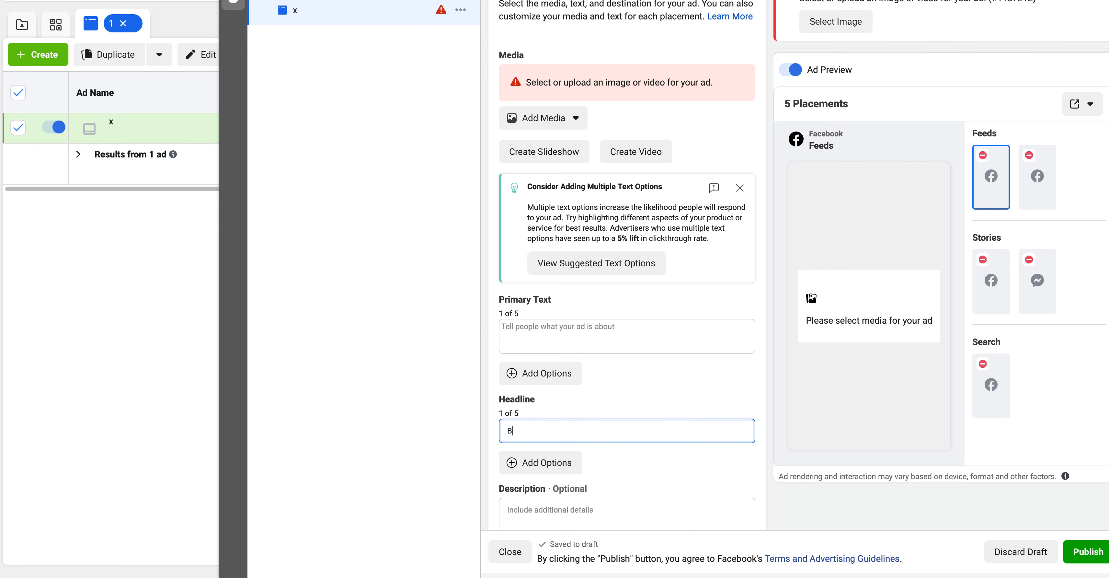
text(est Lash Extensions DFW)
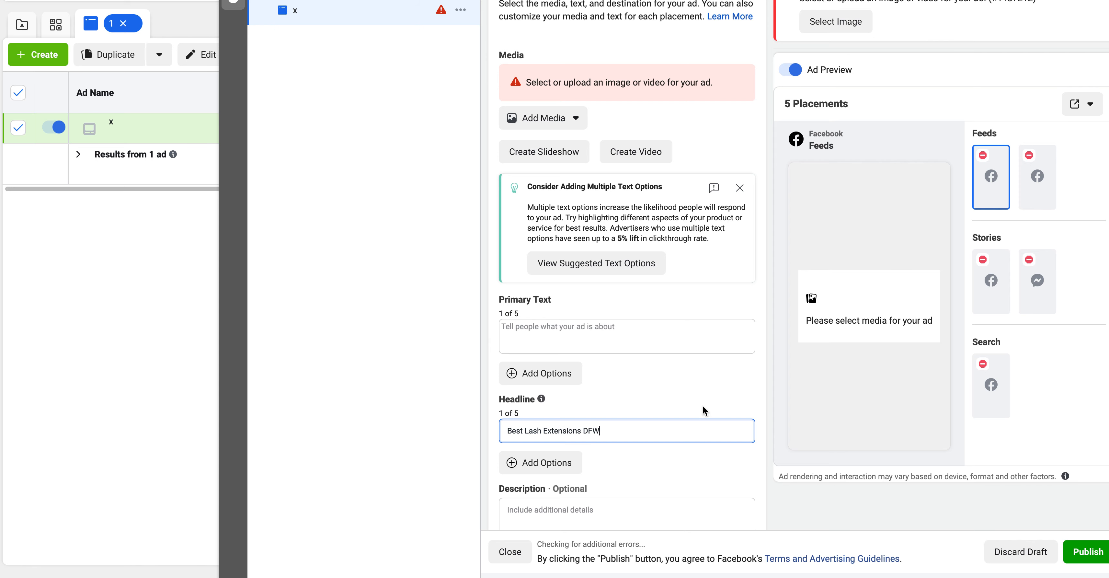
Set the ad description to 'Book today!'.
scroll(702, 404, down, 3)
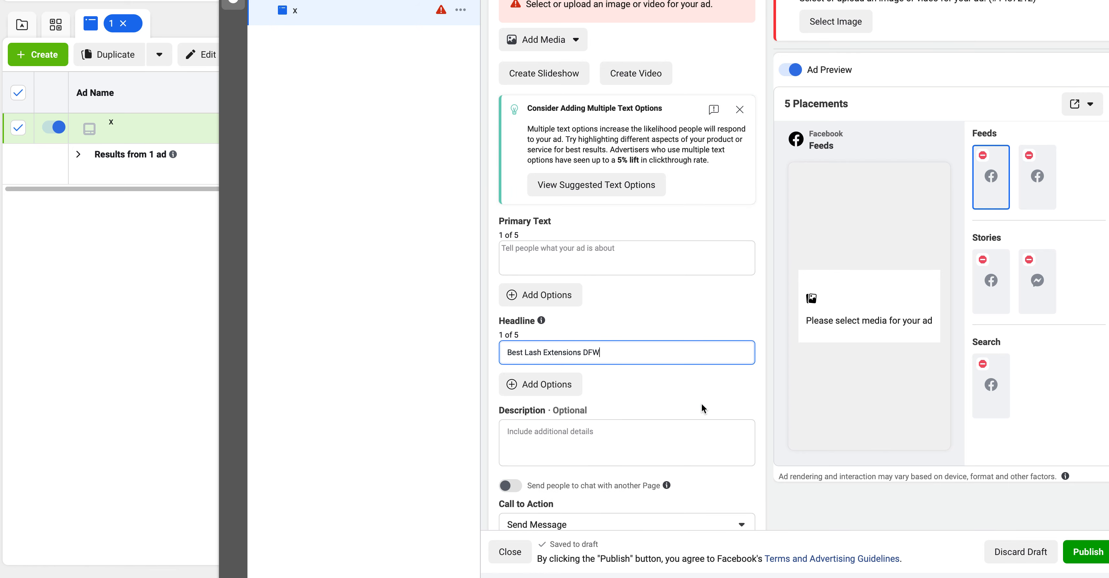
click(576, 396)
text(Book today!)
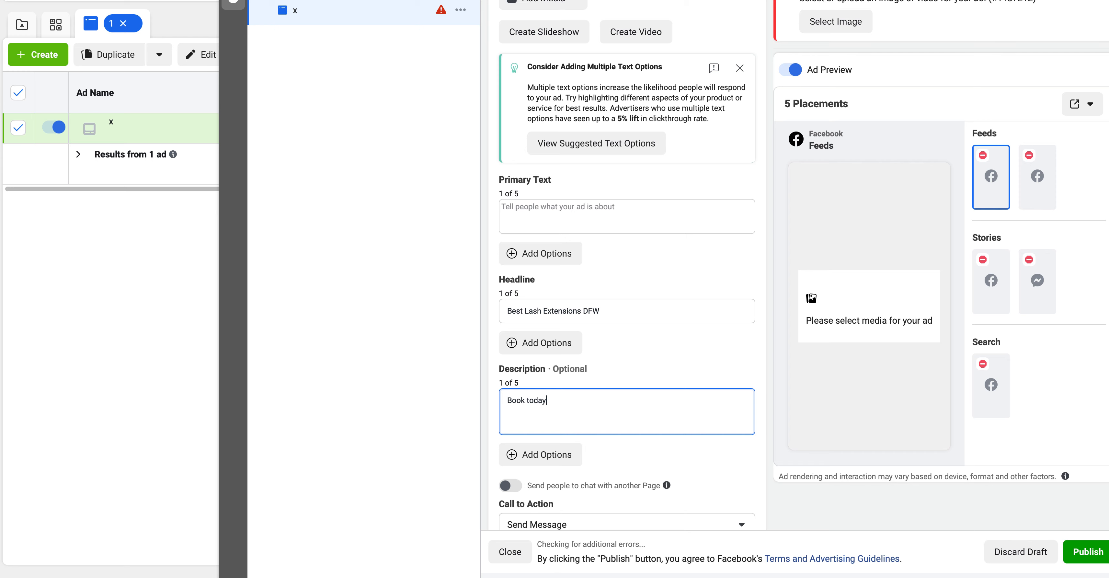
click(737, 329)
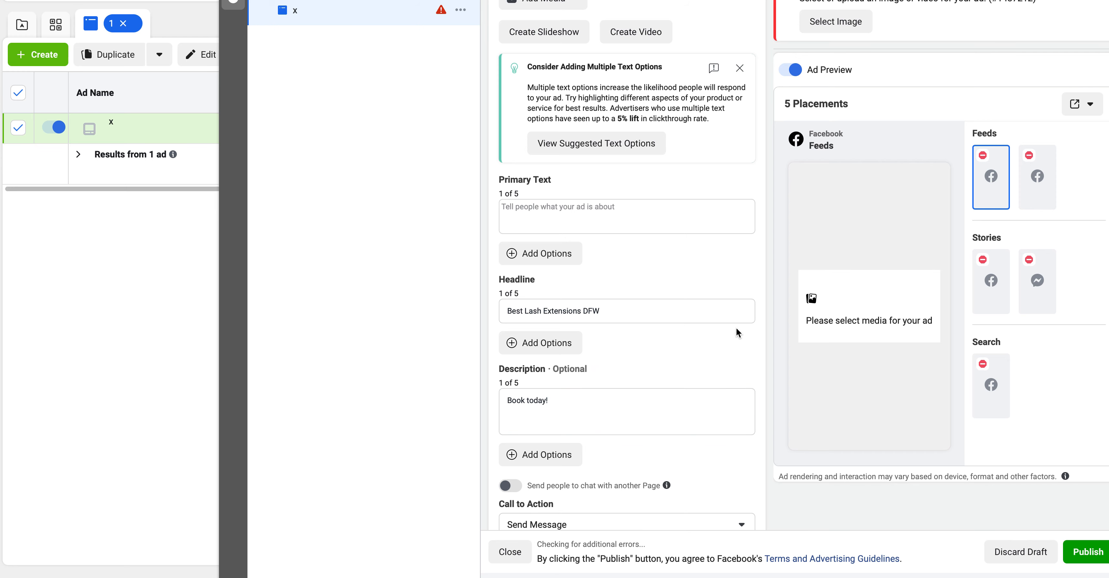